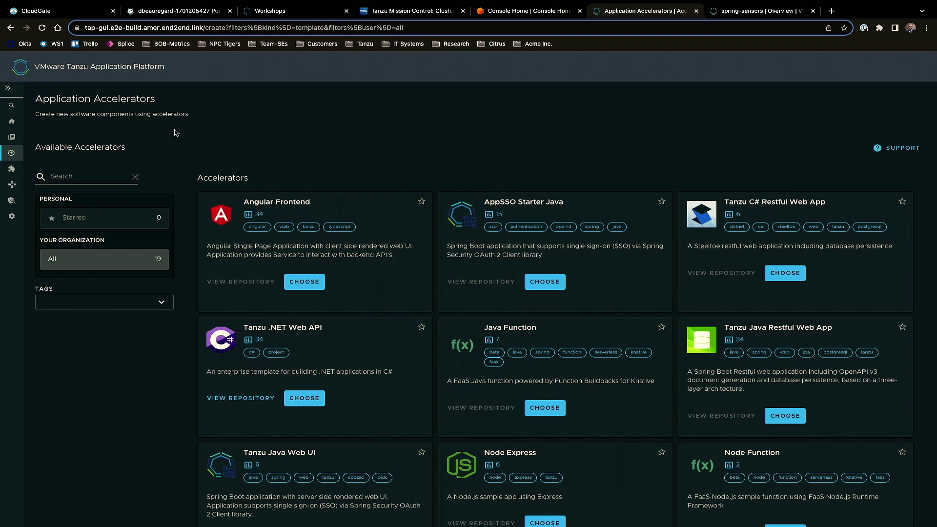
# Search the available accelerators for "java" and choose Tanzu Java Web App
pyautogui.click(77, 174)
pyautogui.write('java')
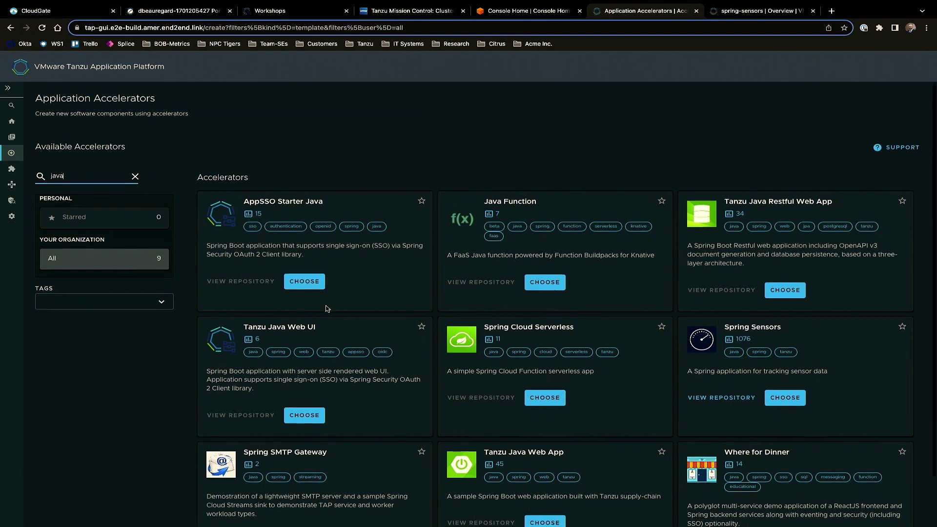
pyautogui.scroll(-1, 328, 309)
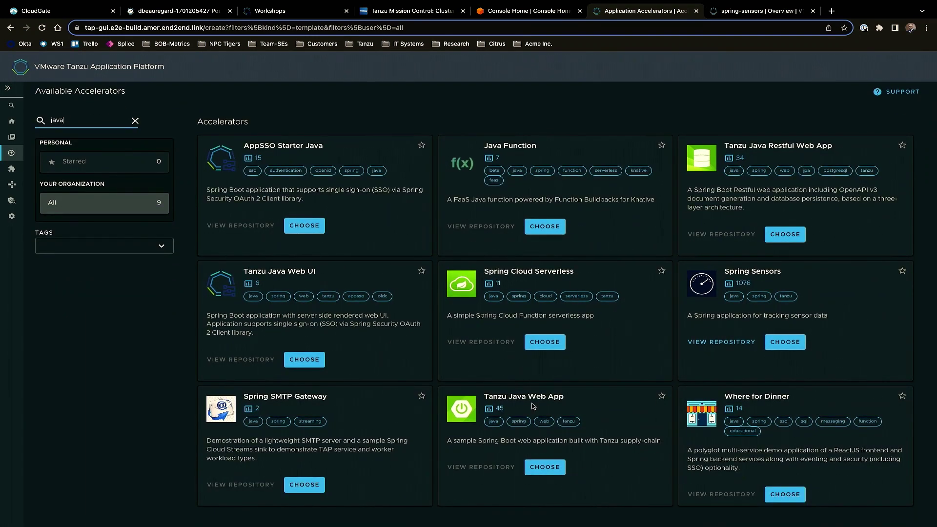
pyautogui.click(543, 469)
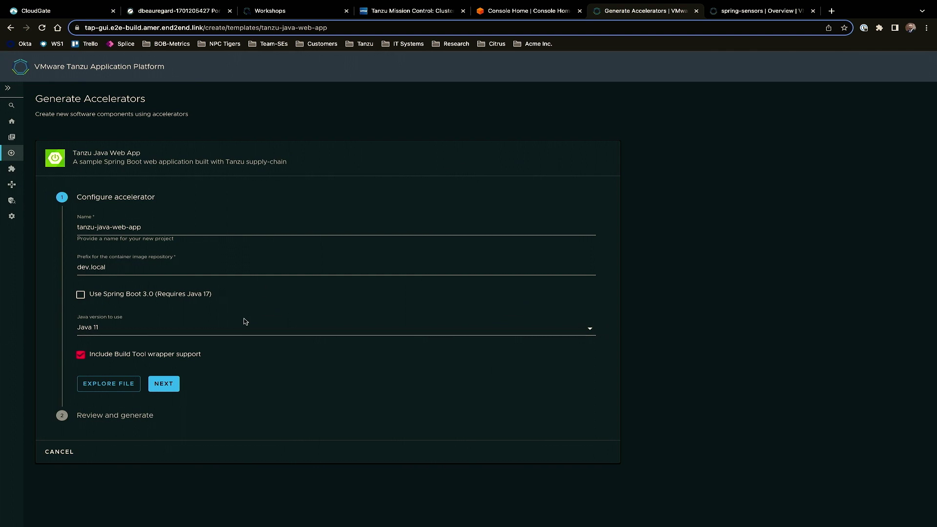
# Enable Spring Boot 3.0 for the accelerator and set the Java version to Java 17
pyautogui.click(80, 295)
pyautogui.click(254, 331)
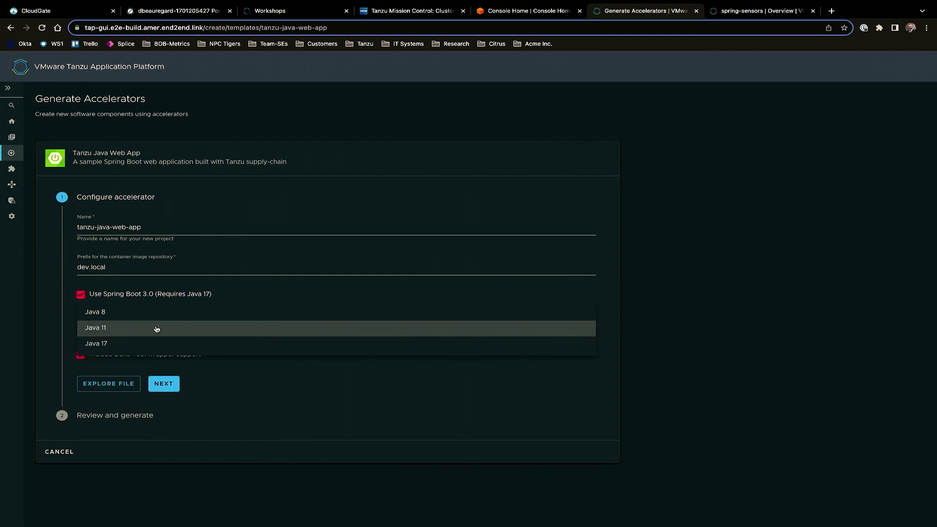
pyautogui.click(127, 344)
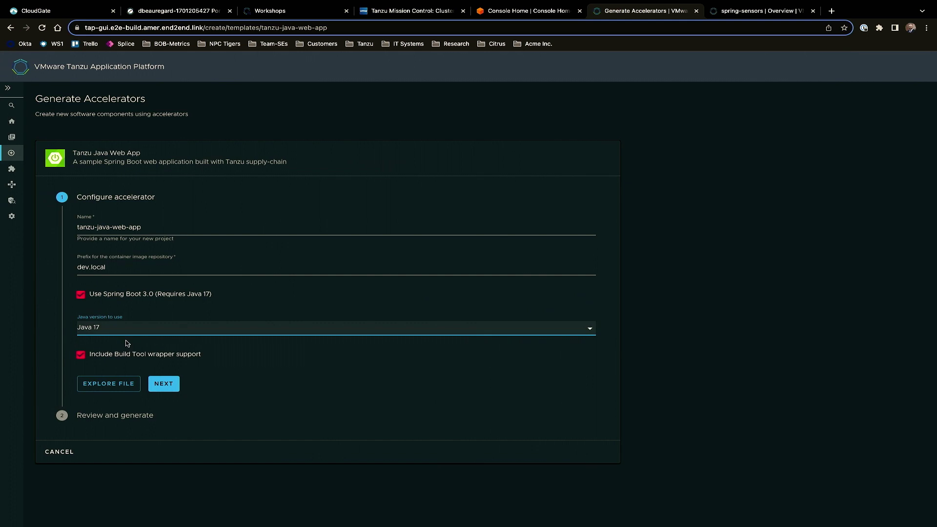
# Preview the accelerator's project files, view Application.java in src/main/java/com/example/springboot at a larger zoom, and close the preview
pyautogui.click(126, 386)
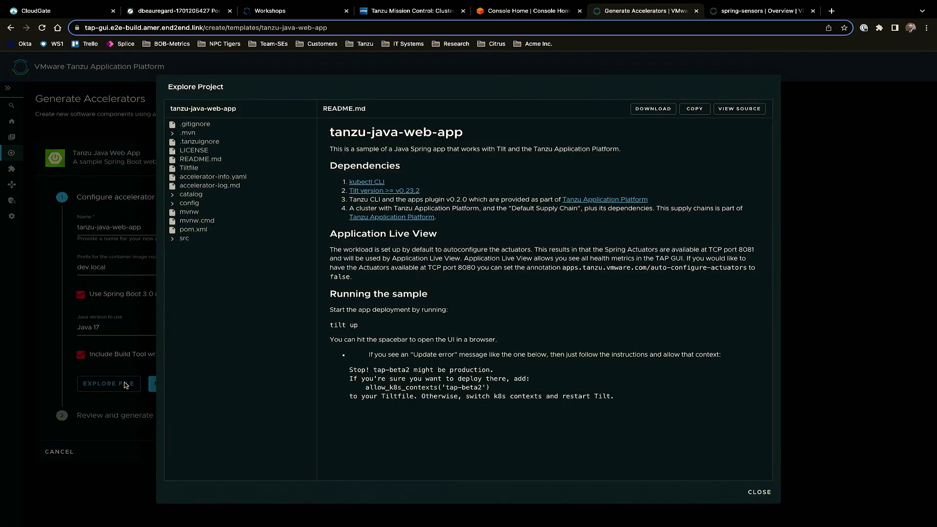
pyautogui.hotkey('ctrl', '+')
pyautogui.hotkey('ctrl', '+')
pyautogui.hotkey('ctrl', '+')
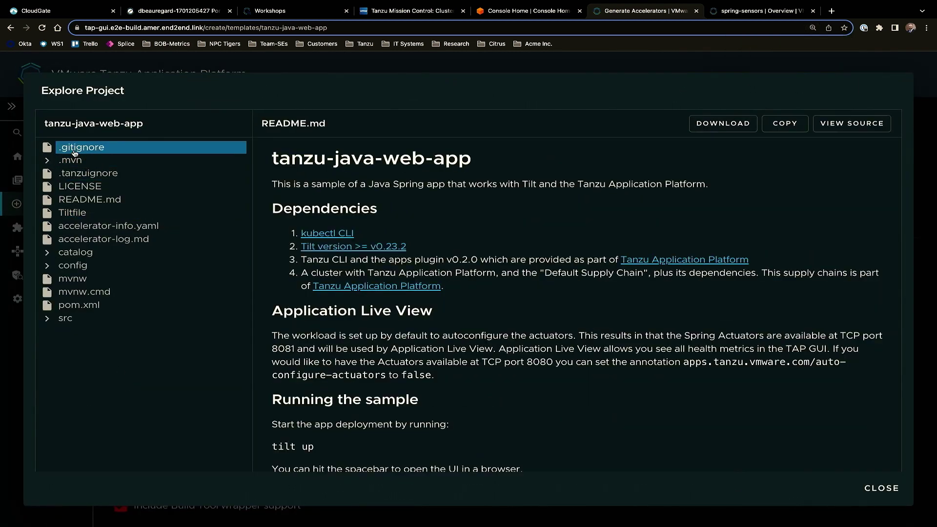
pyautogui.click(47, 320)
pyautogui.click(59, 334)
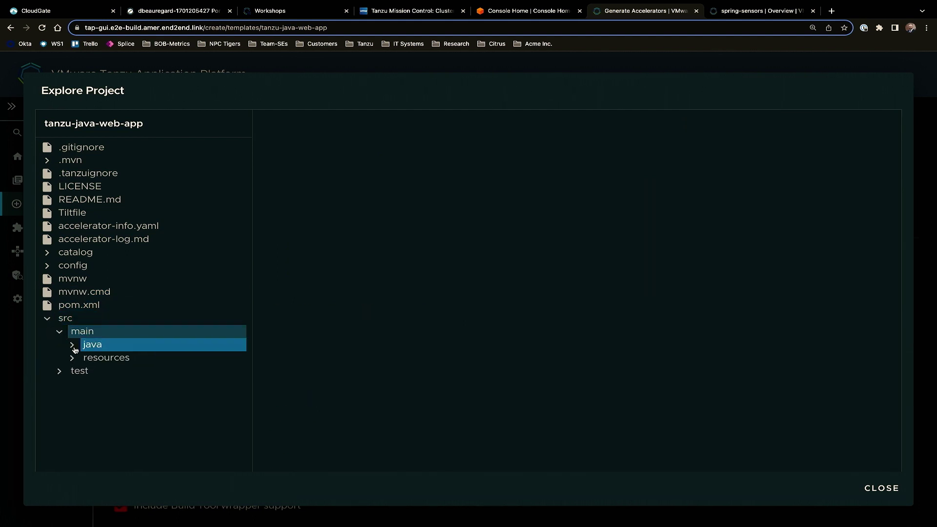
pyautogui.click(71, 345)
pyautogui.click(84, 359)
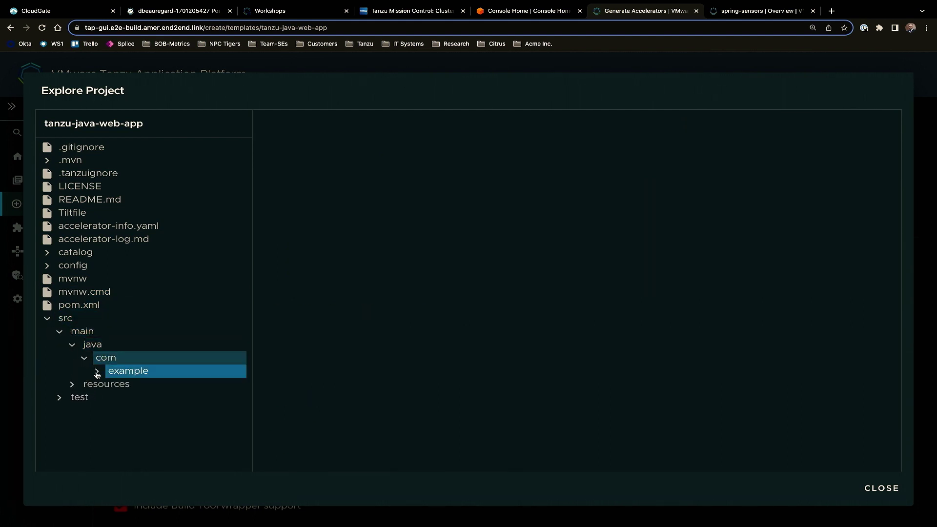
pyautogui.click(97, 372)
pyautogui.click(108, 384)
pyautogui.click(138, 395)
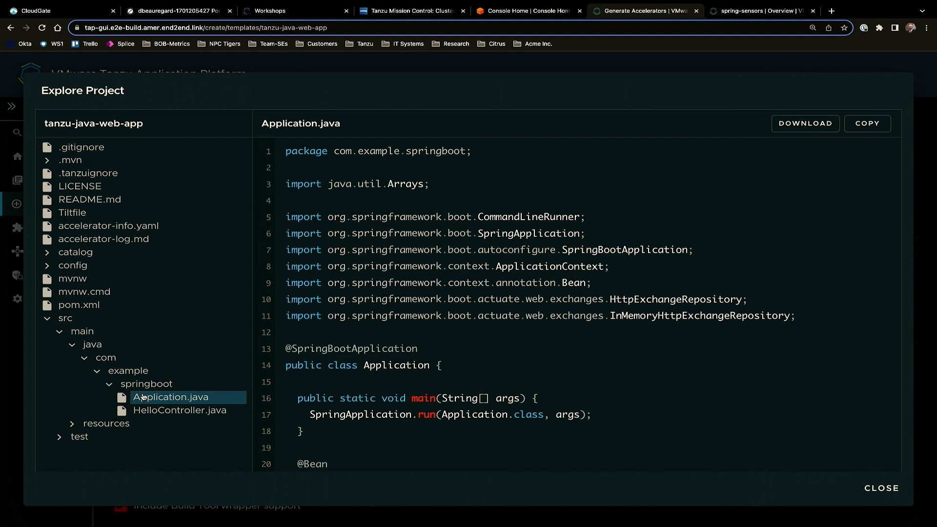
pyautogui.click(882, 488)
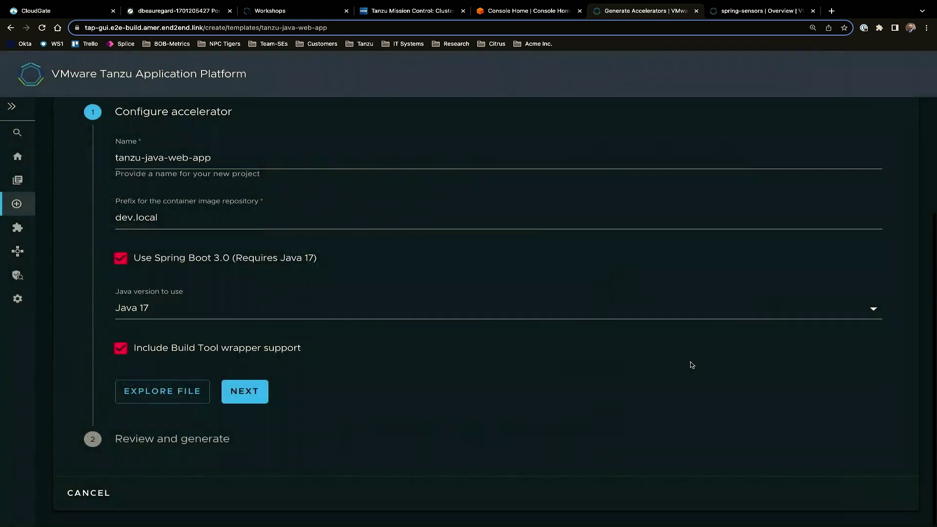
# Finish the accelerator configuration and generate the tanzu-java-web-app project
pyautogui.click(250, 401)
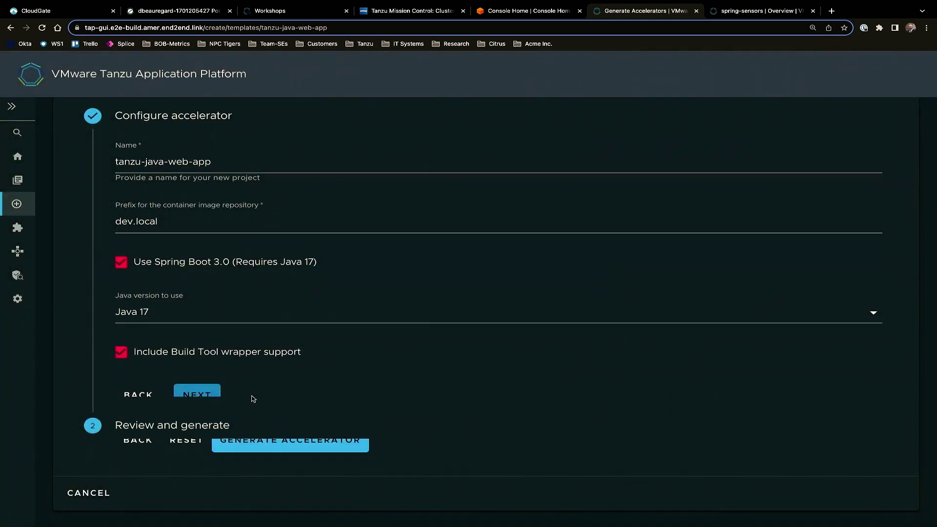
pyautogui.click(276, 441)
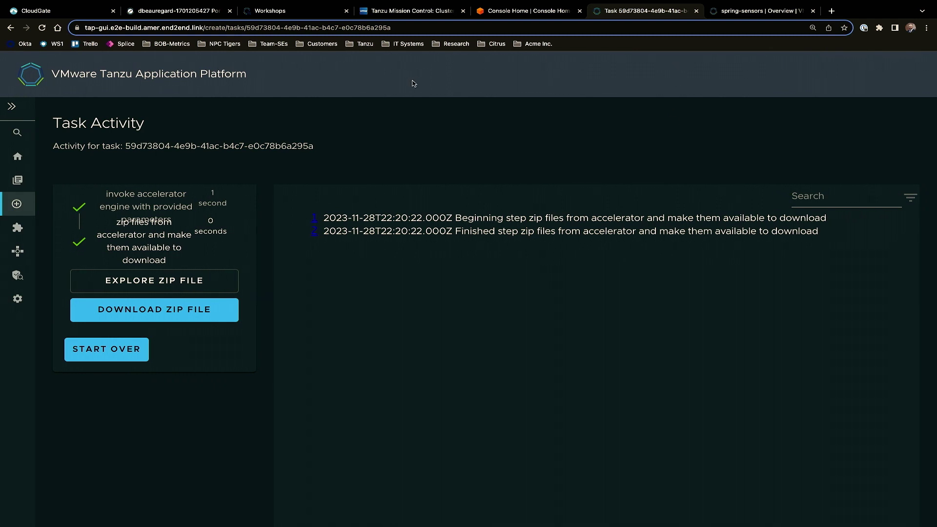
# Open the supply chain diagram of the spring-sensors-aci-tap-workshop-w01-s001 workload
pyautogui.click(17, 259)
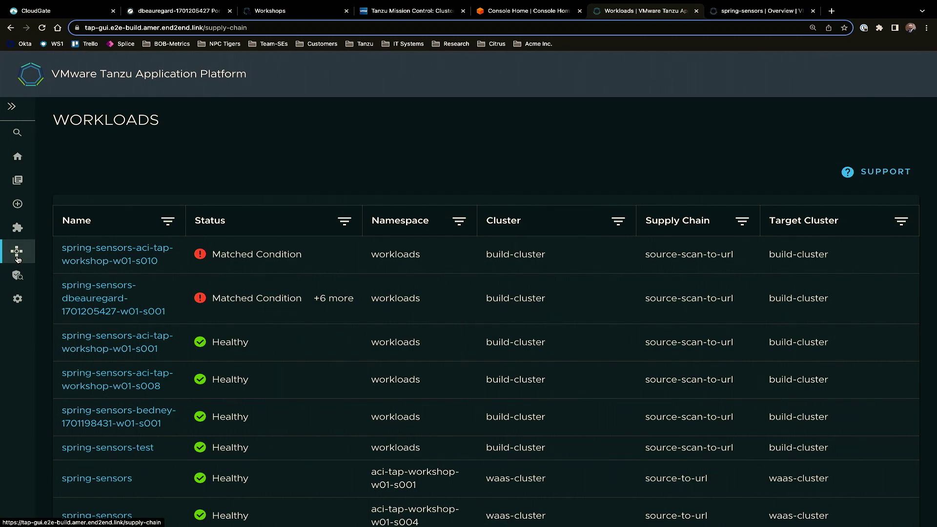
pyautogui.click(110, 349)
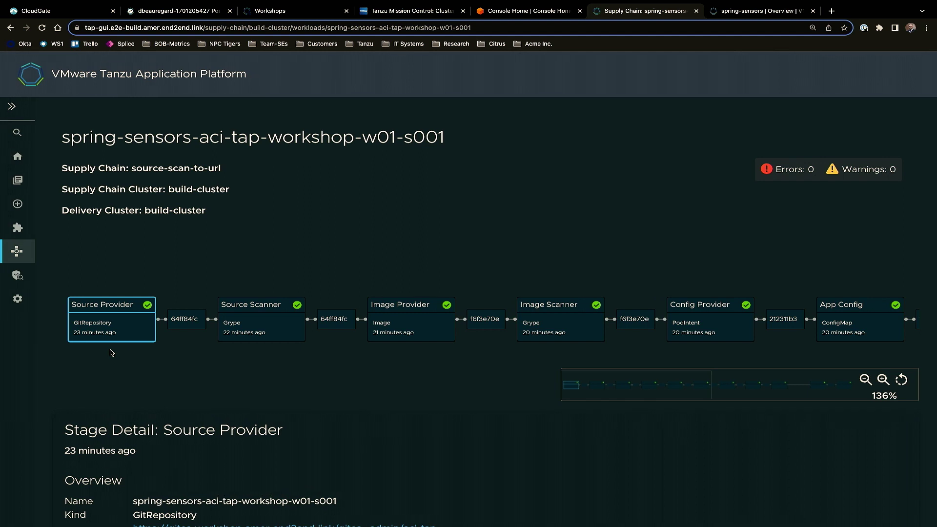
pyautogui.scroll(-1, 249, 375)
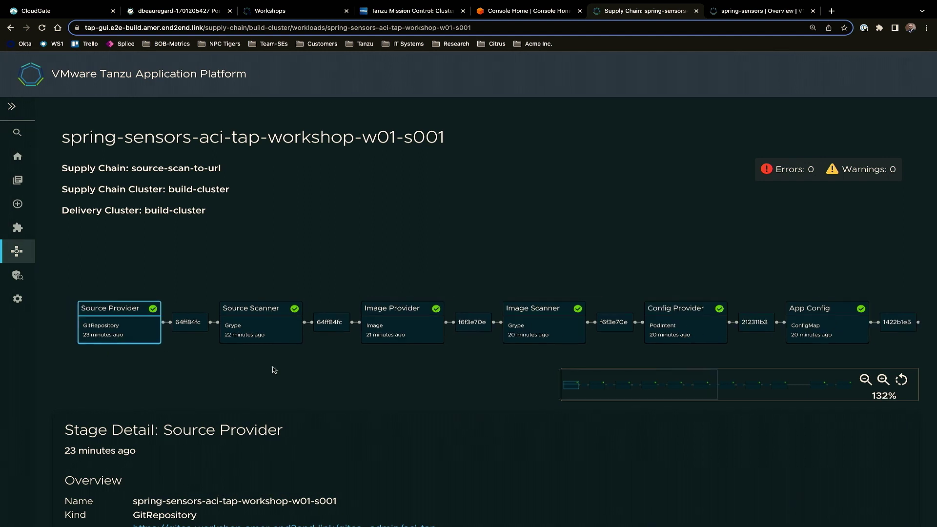
pyautogui.moveTo(340, 347); pyautogui.dragTo(358, 337)
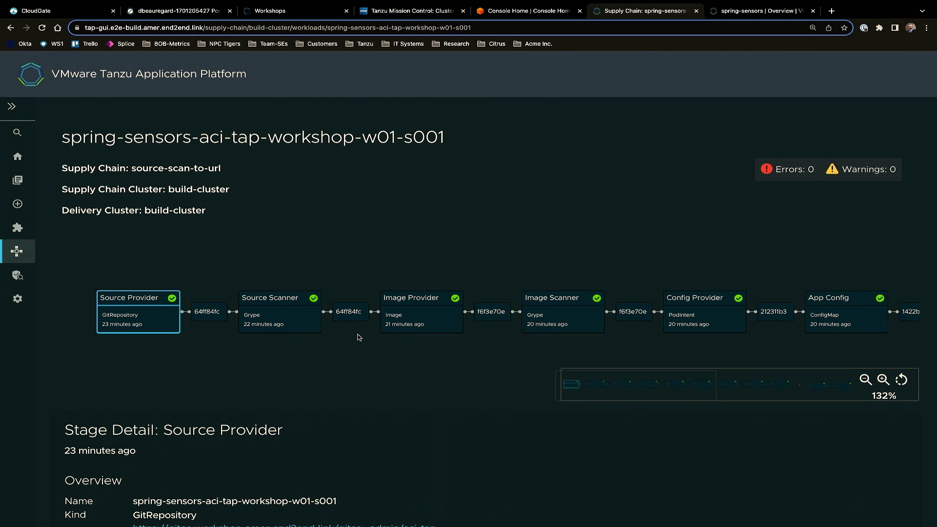
# Examine the Image Scanner stage's details, scan policy and list of vulnerabilities
pyautogui.click(550, 312)
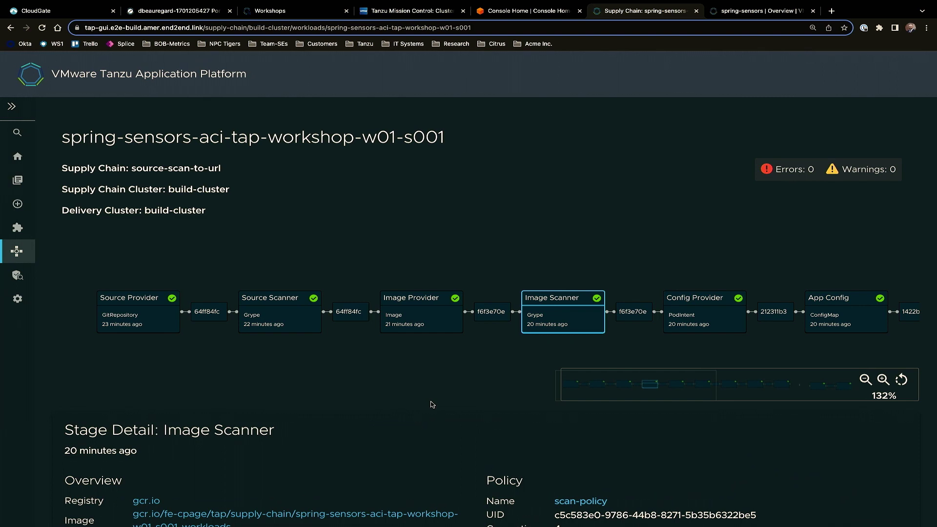
pyautogui.scroll(-5, 431, 404)
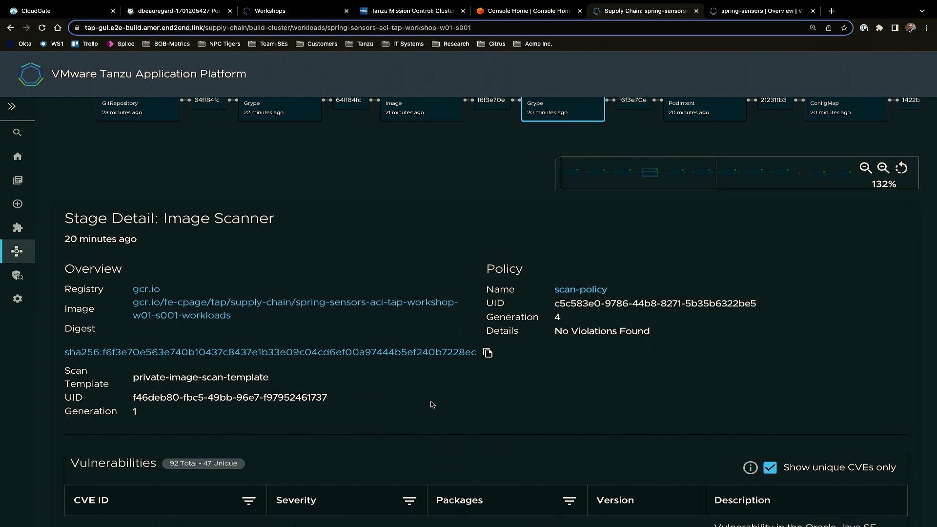
pyautogui.scroll(-5, 431, 404)
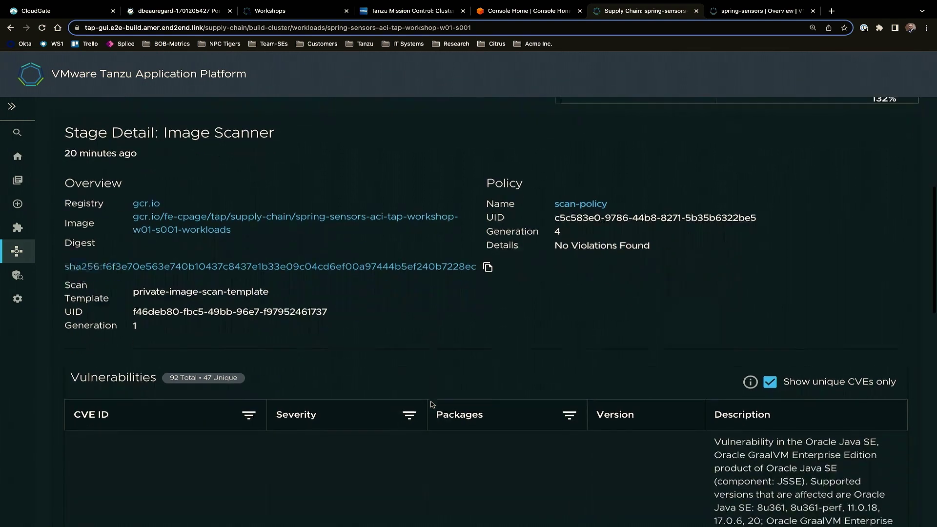
pyautogui.scroll(-3, 416, 206)
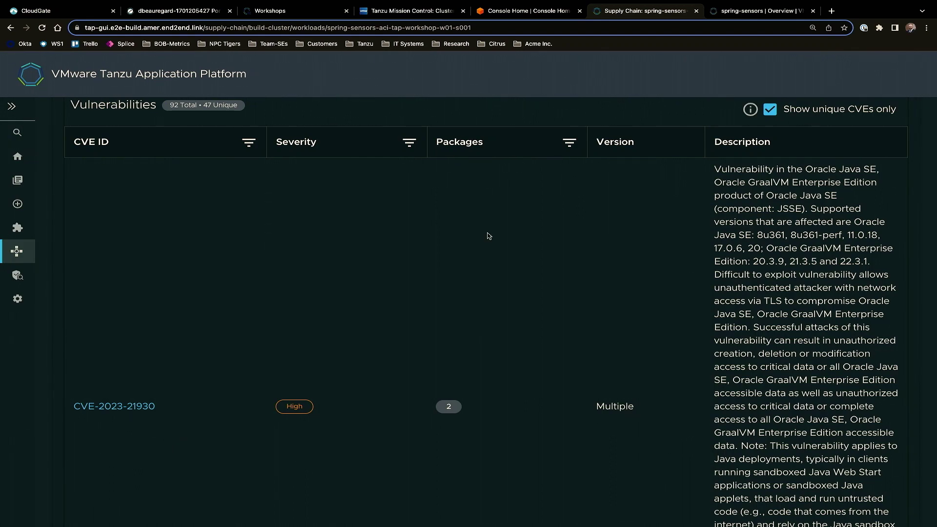
pyautogui.scroll(-10, 486, 200)
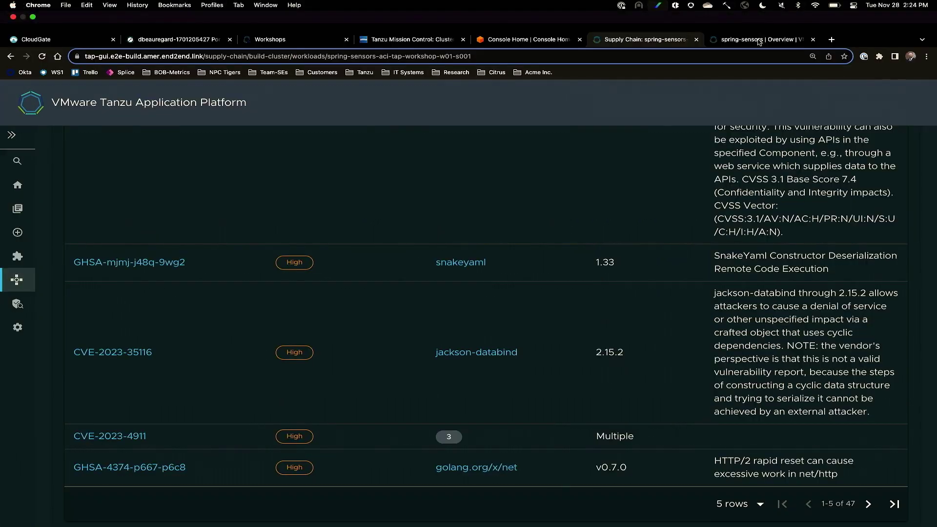
# Switch to the spring-sensors component and open its runtime pod spring-sensors-00002-deployment-744877bd96-krh96
pyautogui.click(758, 39)
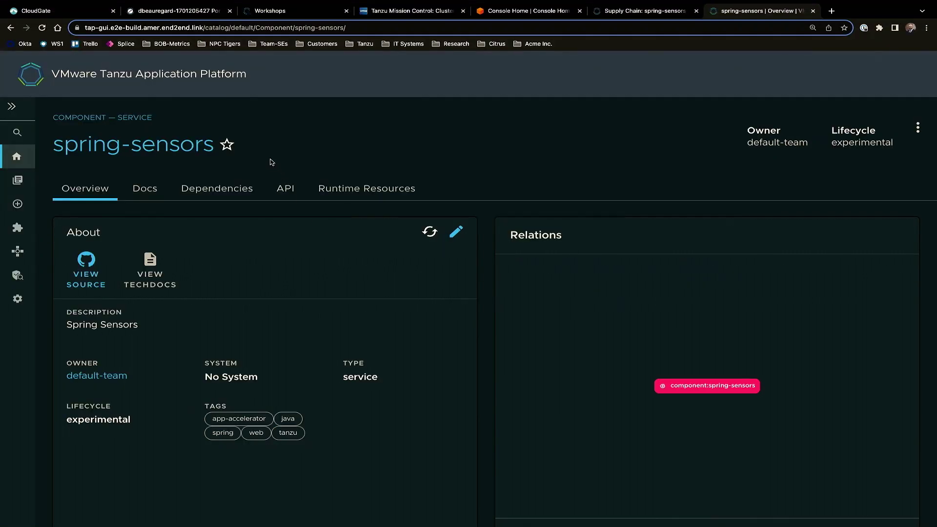
pyautogui.click(343, 191)
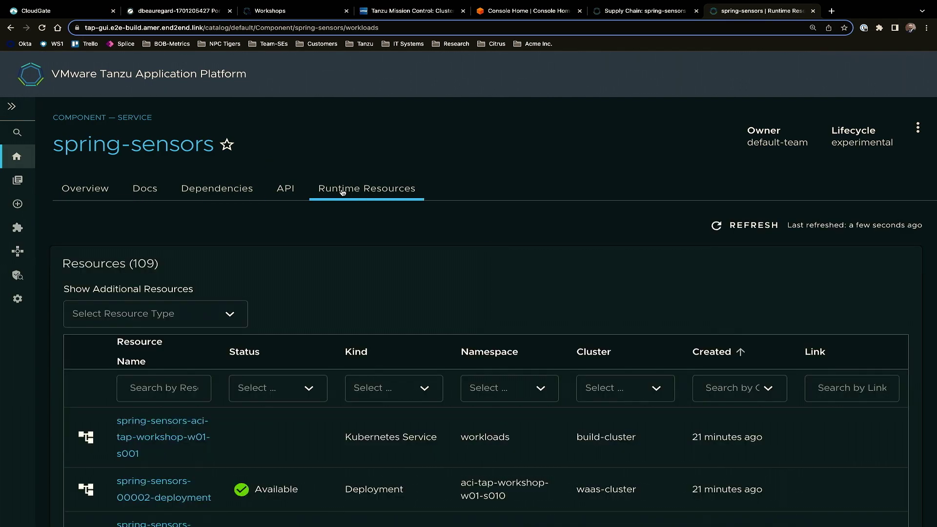
pyautogui.scroll(-5, 343, 192)
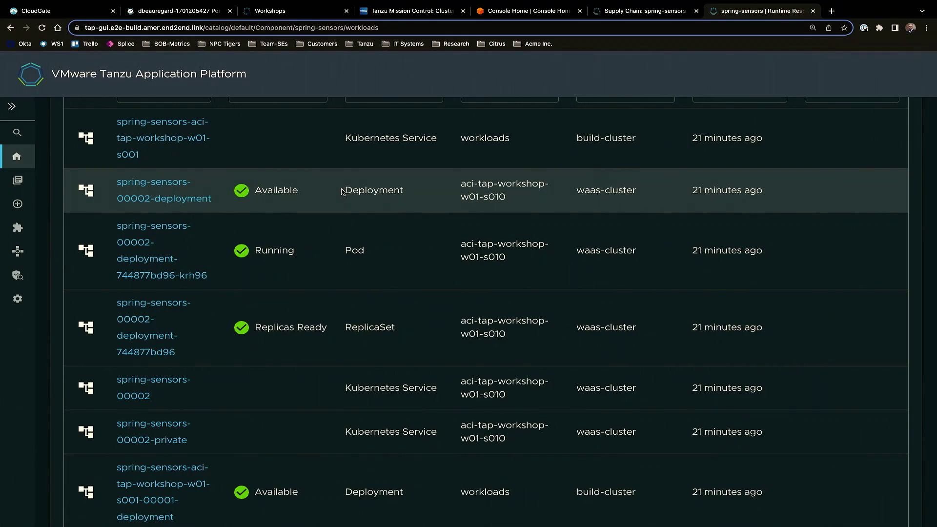
pyautogui.click(145, 258)
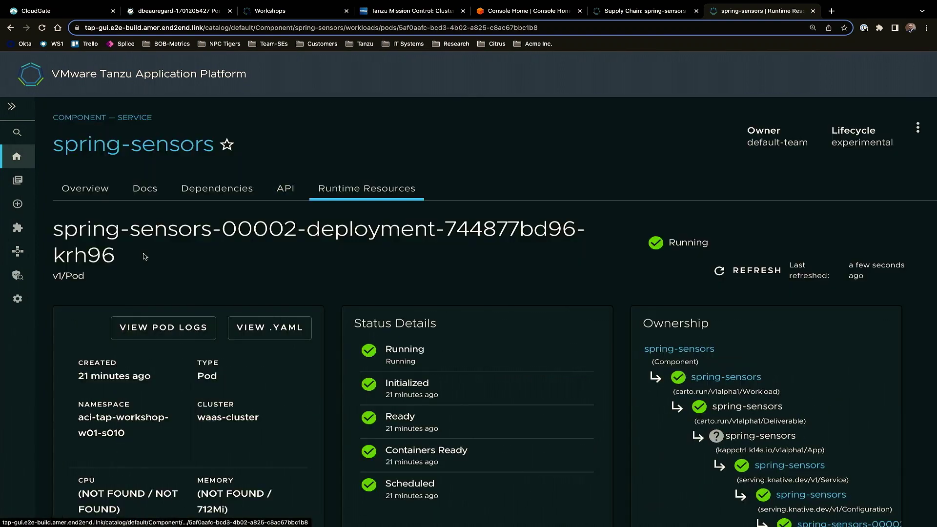
# Show the Health information category in the pod's Live View
pyautogui.scroll(-2, 145, 257)
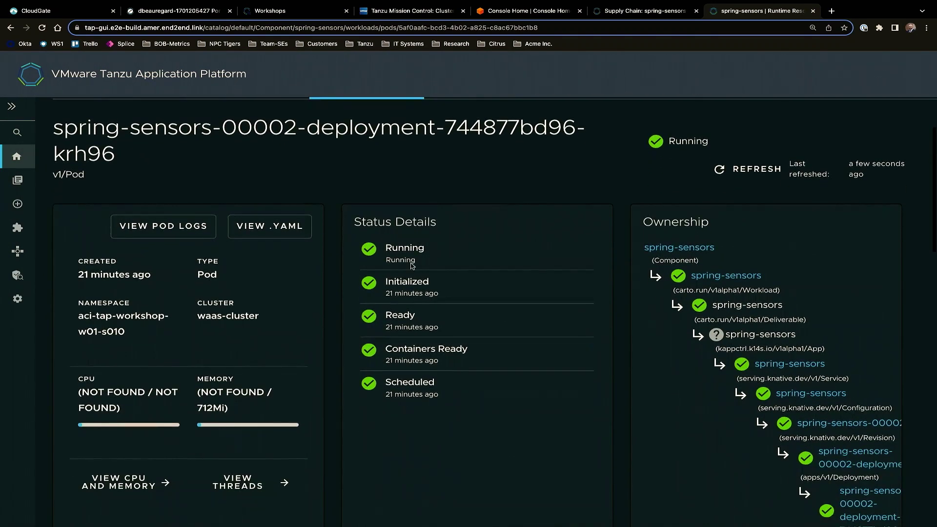
pyautogui.scroll(-9, 411, 265)
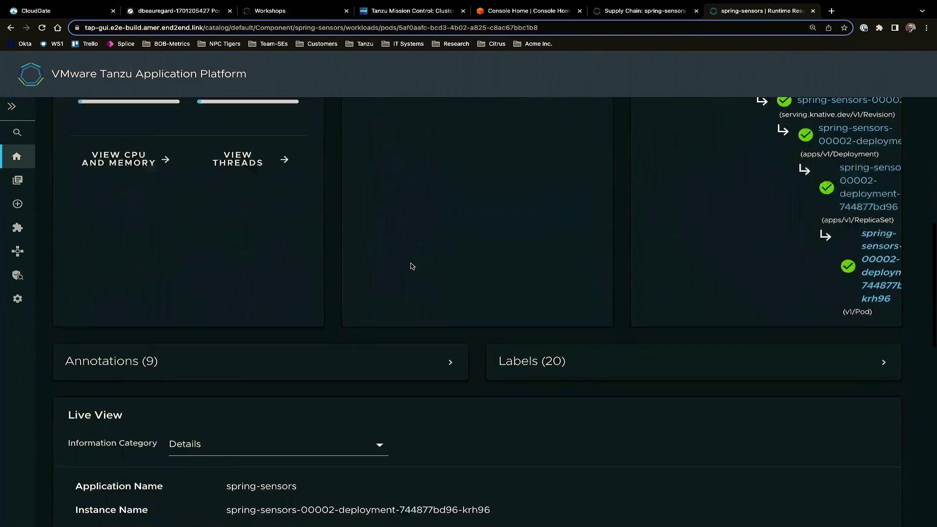
pyautogui.scroll(-2, 402, 254)
pyautogui.click(364, 220)
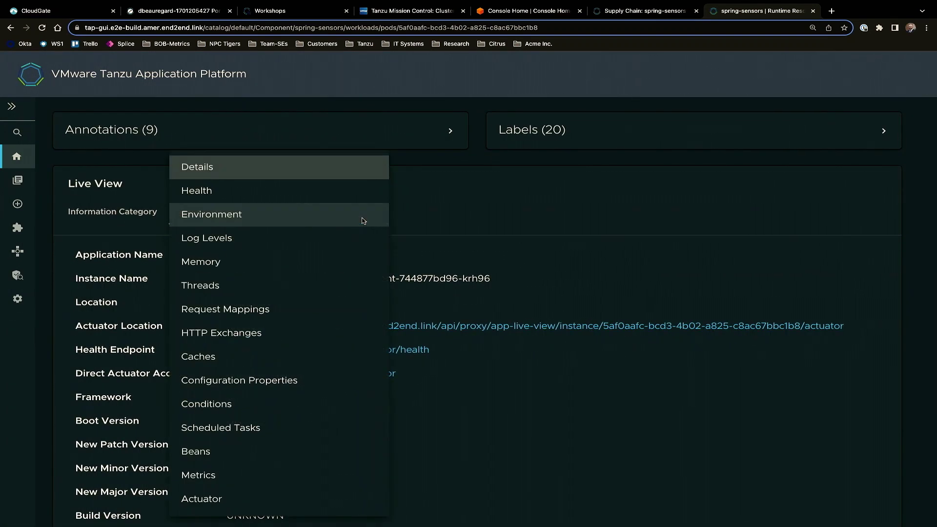
pyautogui.click(307, 199)
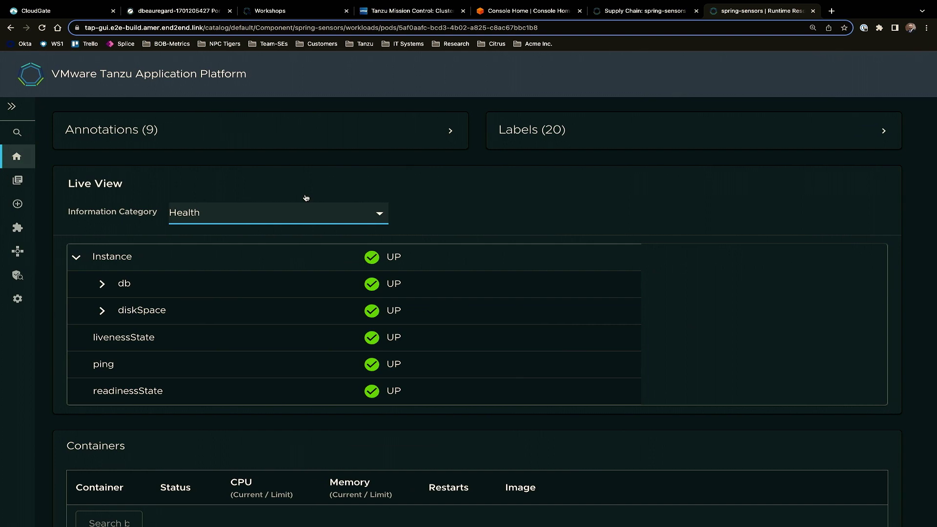
# Show the Log Levels category in Live View and set the com logger to DEBUG
pyautogui.click(309, 221)
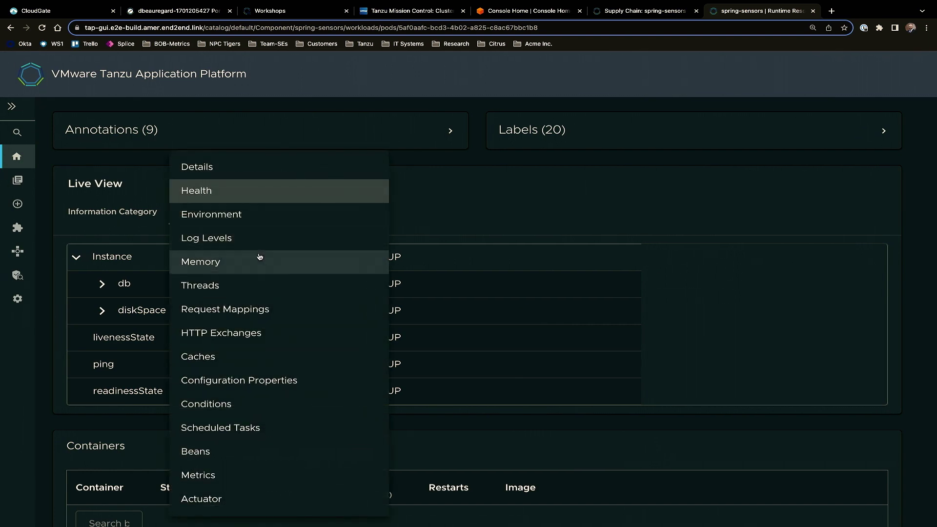
pyautogui.click(259, 238)
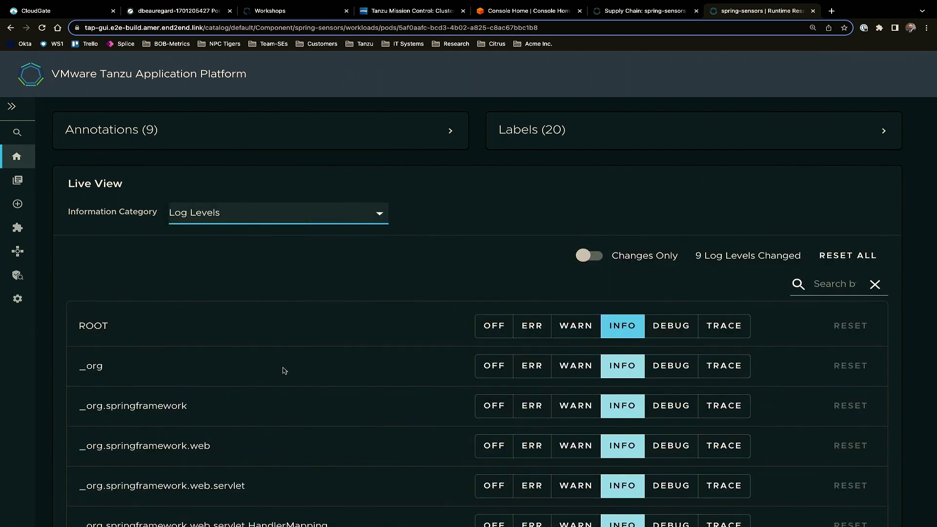
pyautogui.scroll(-5, 310, 400)
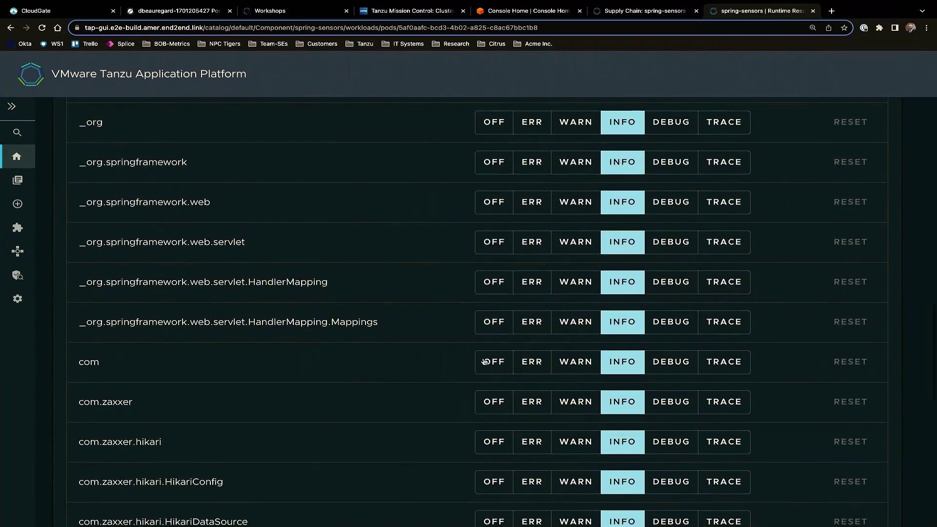
pyautogui.click(665, 362)
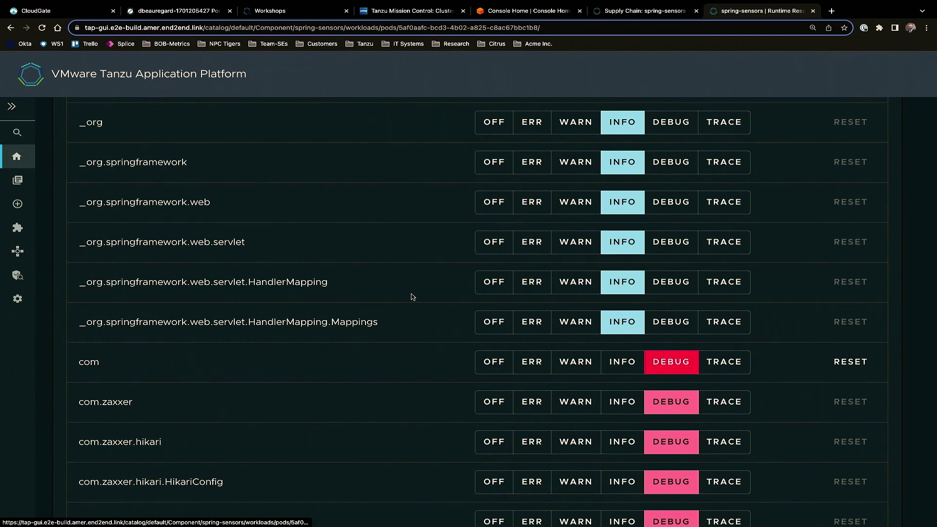
pyautogui.scroll(8, 411, 296)
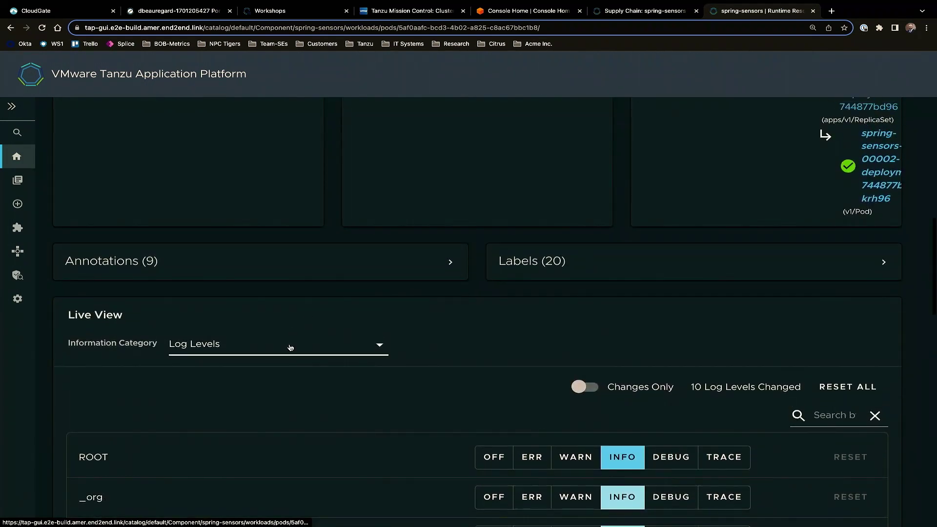
# Show the HTTP Exchanges category in the pod's Live View and examine its Requests/Second chart
pyautogui.click(290, 345)
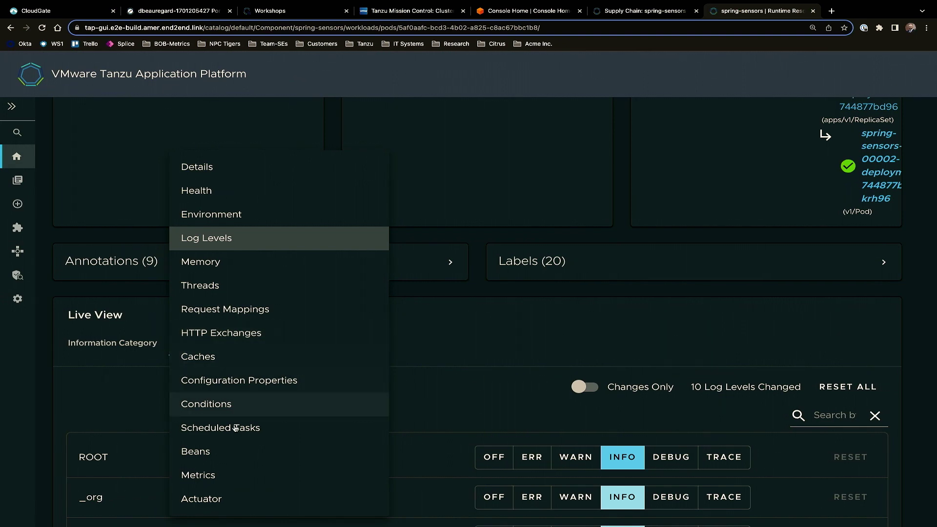
pyautogui.click(232, 334)
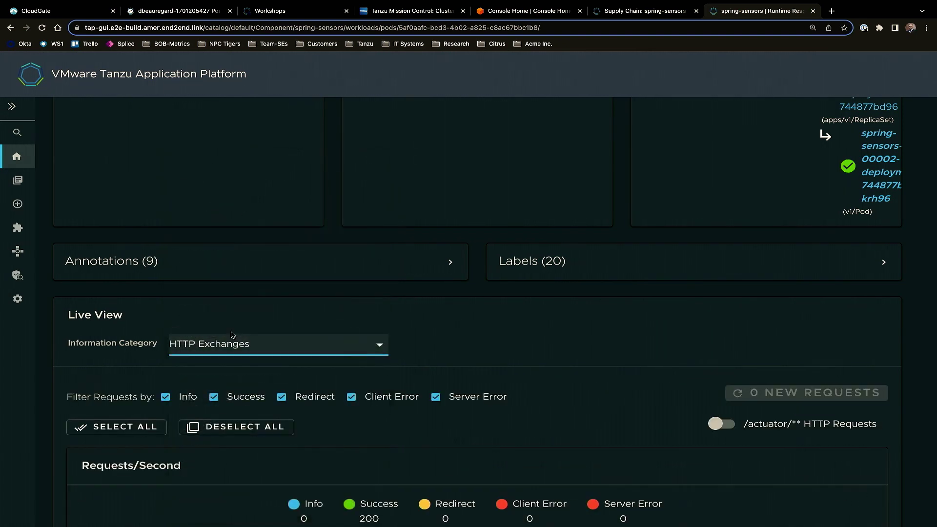
pyautogui.scroll(-4, 232, 335)
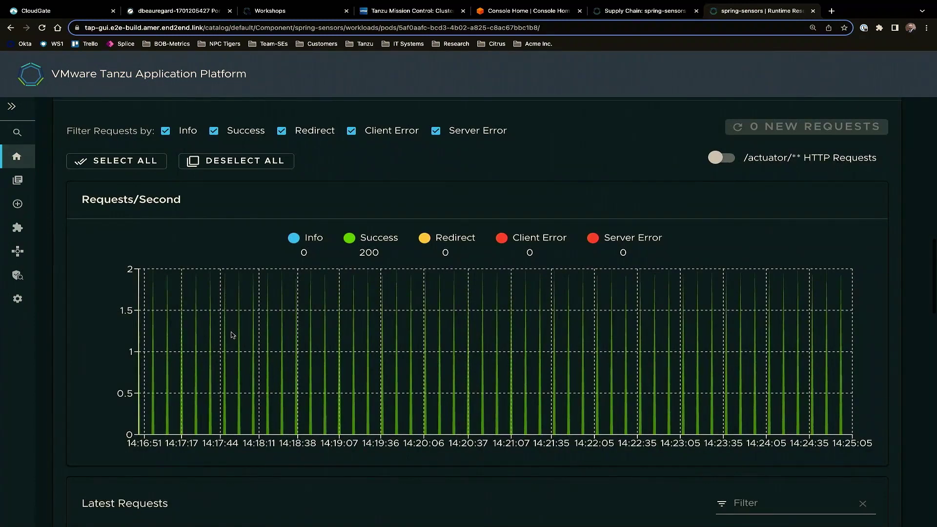
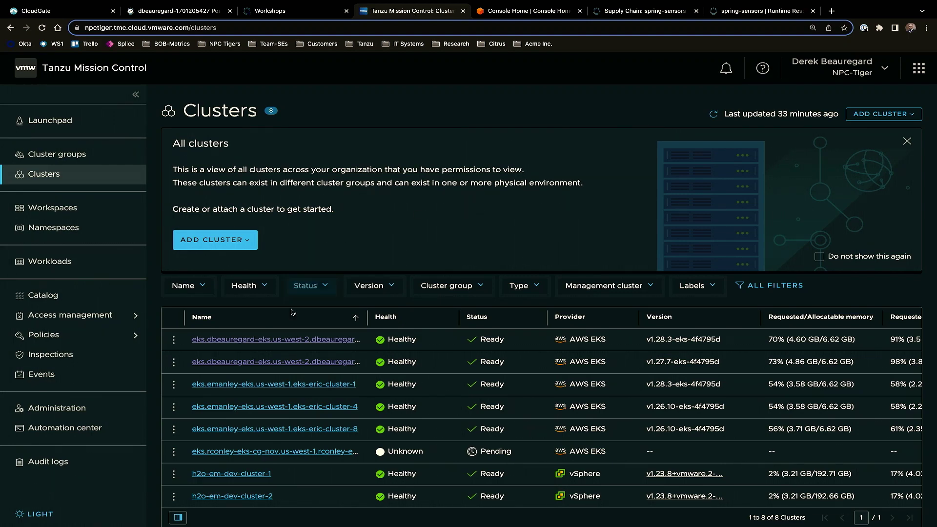
# Open the first AWS EKS cluster in the list, review its overview, nodes, namespaces and workloads, and return to the cluster list
pyautogui.click(273, 340)
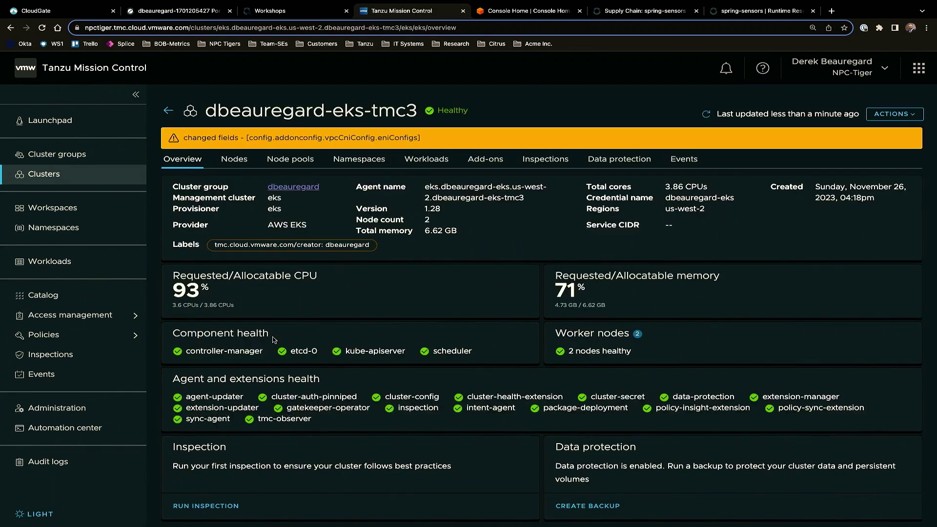
pyautogui.scroll(-1, 273, 339)
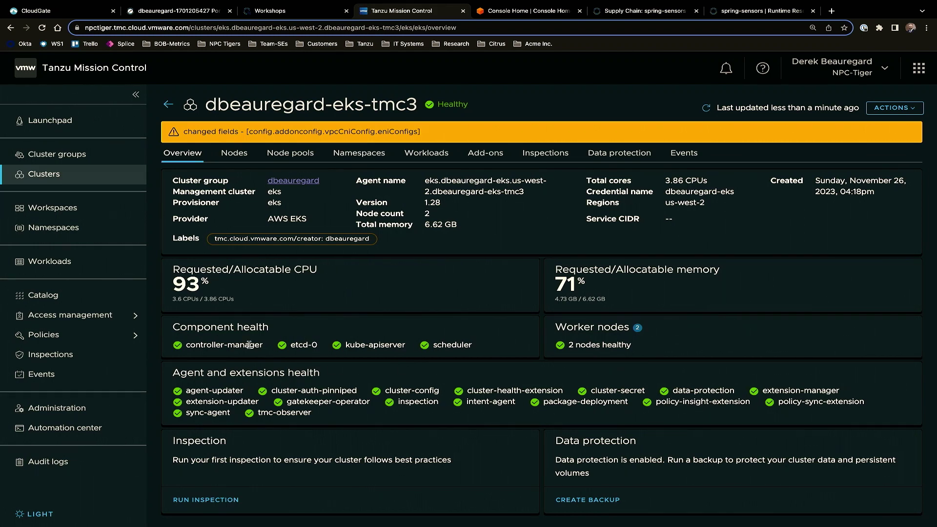
pyautogui.click(235, 155)
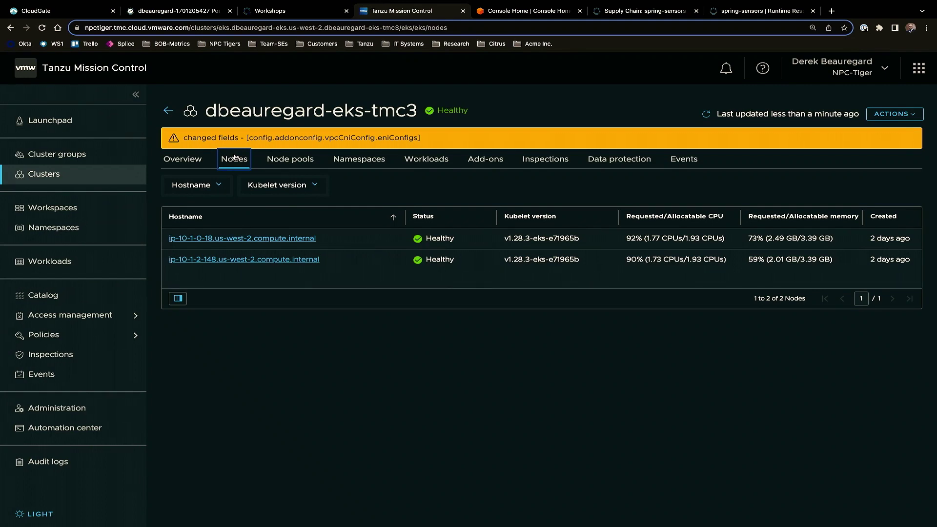
pyautogui.click(367, 165)
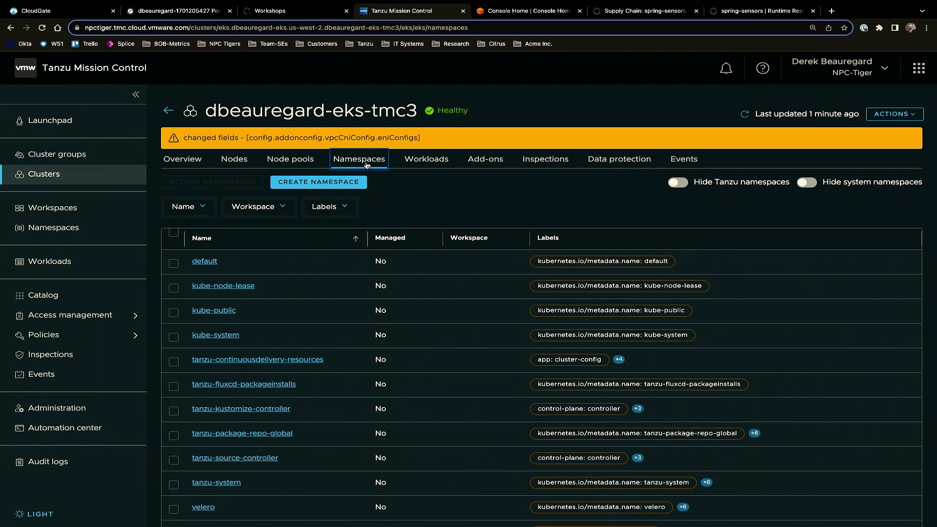
pyautogui.click(432, 165)
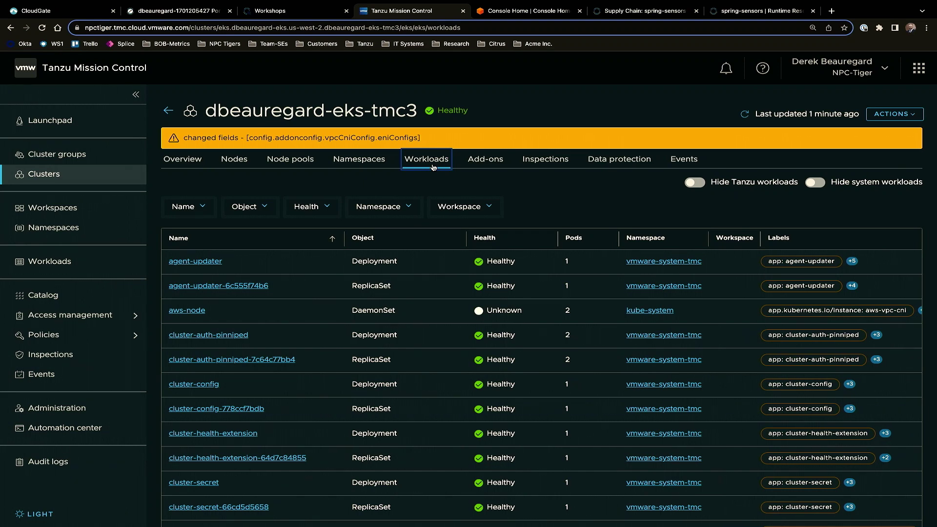
pyautogui.click(193, 164)
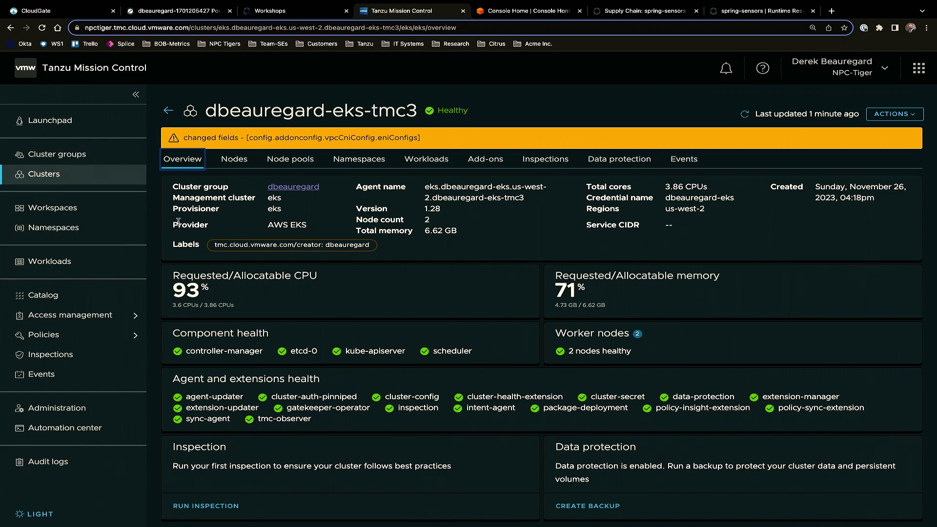
pyautogui.click(168, 111)
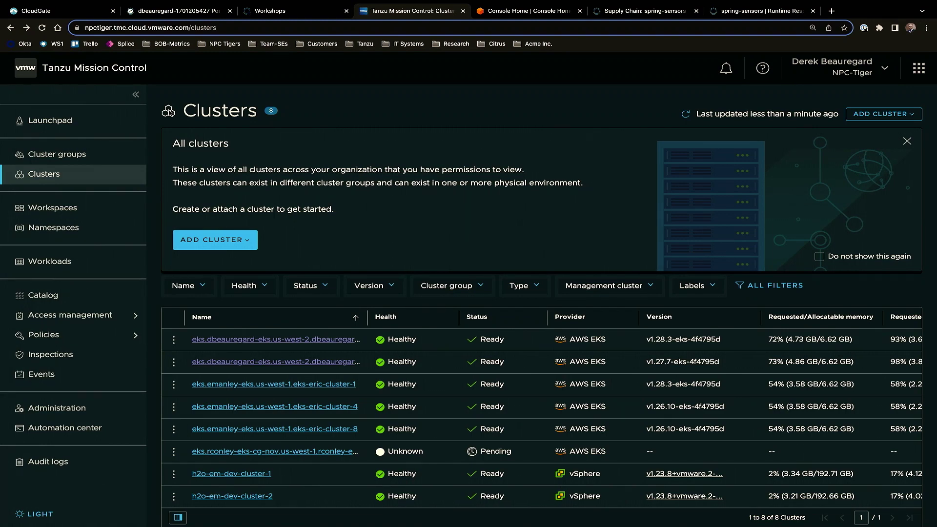
# Open the second listed cluster group and review its member clusters and data protection settings
pyautogui.click(54, 153)
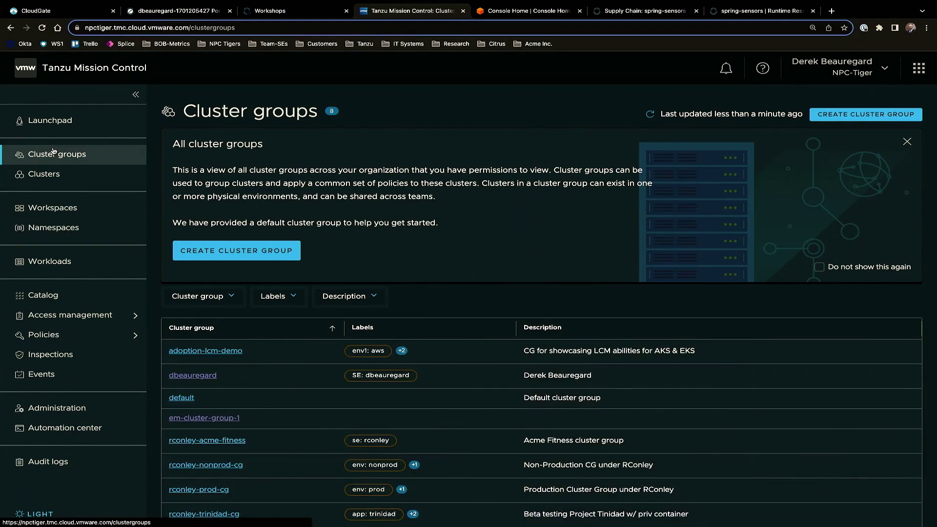
pyautogui.click(197, 376)
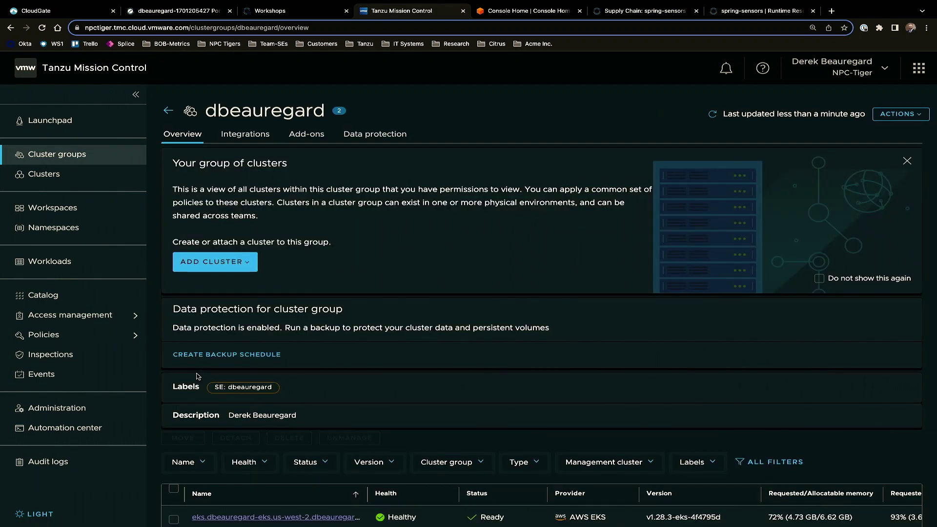
pyautogui.scroll(-2, 197, 377)
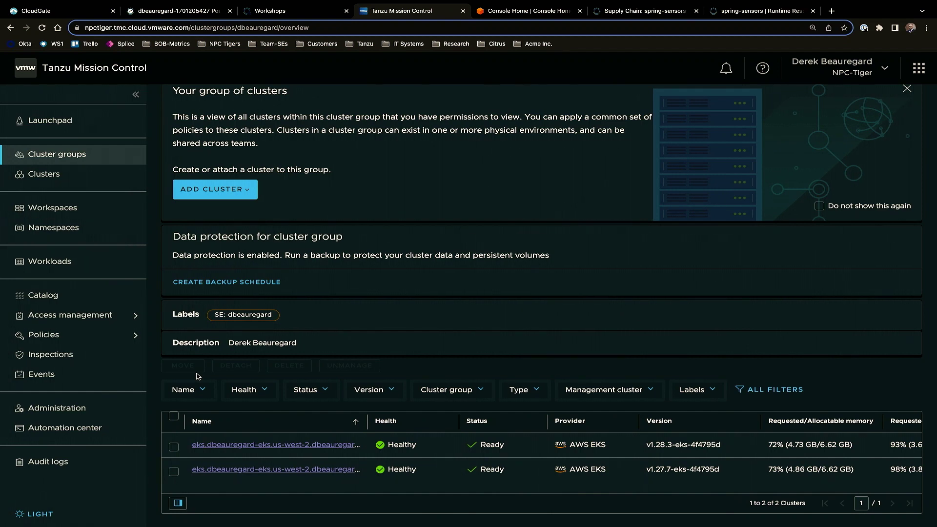
pyautogui.scroll(2, 251, 275)
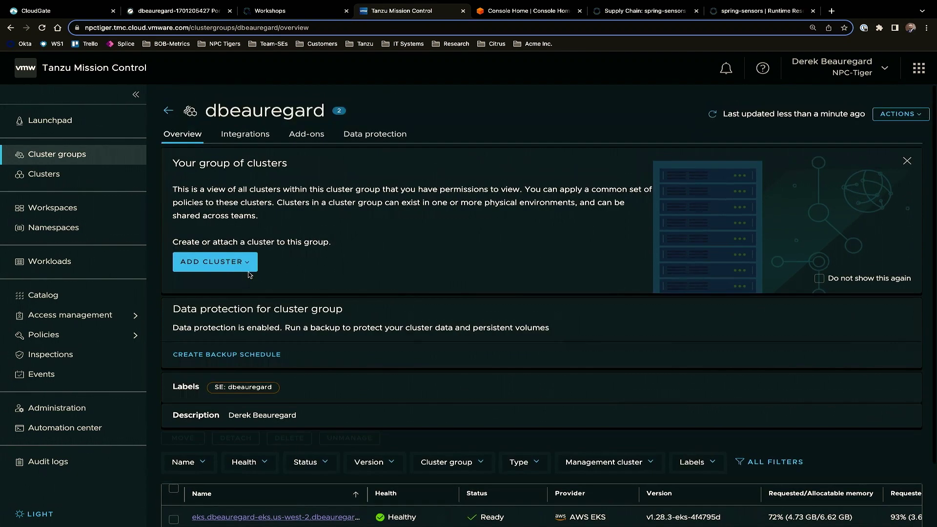
pyautogui.click(388, 138)
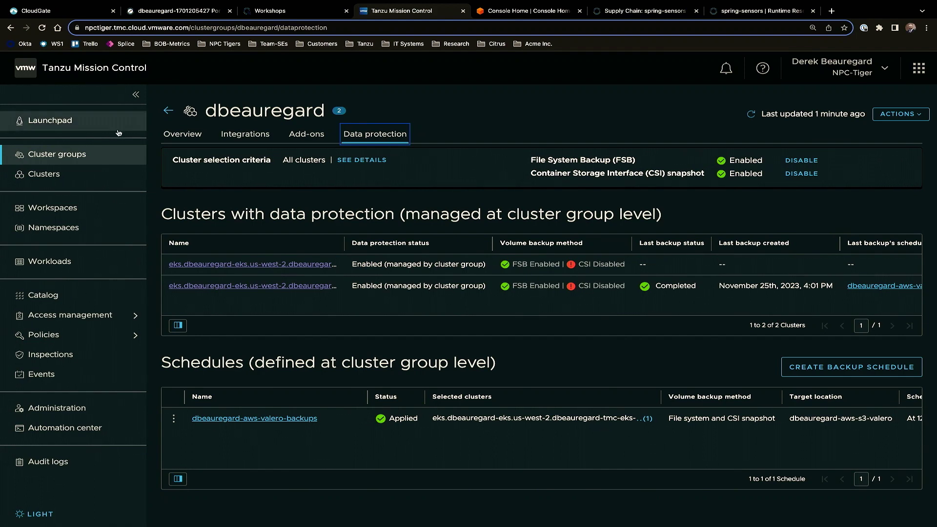
# Start creating an EKS cluster named reinvent121, assign it to the cluster group just reviewed, and continue to the control plane configuration
pyautogui.click(70, 172)
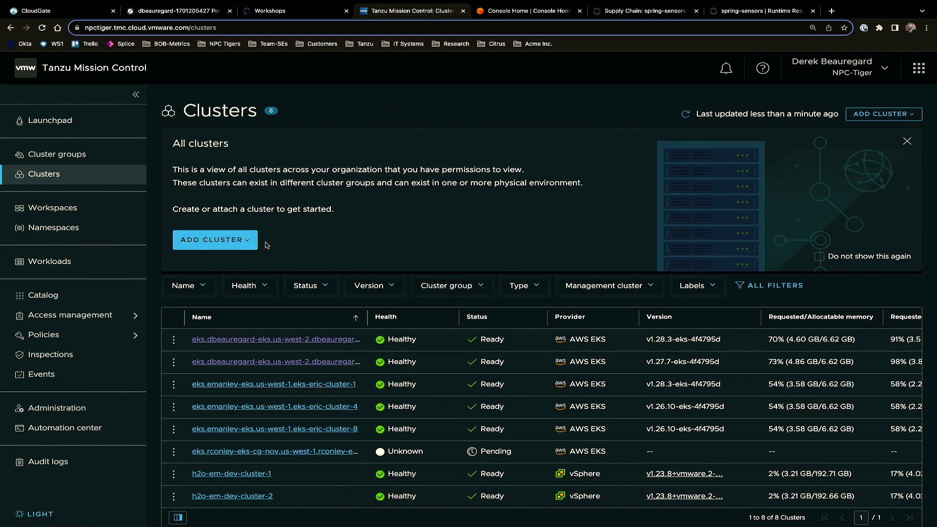
pyautogui.click(231, 240)
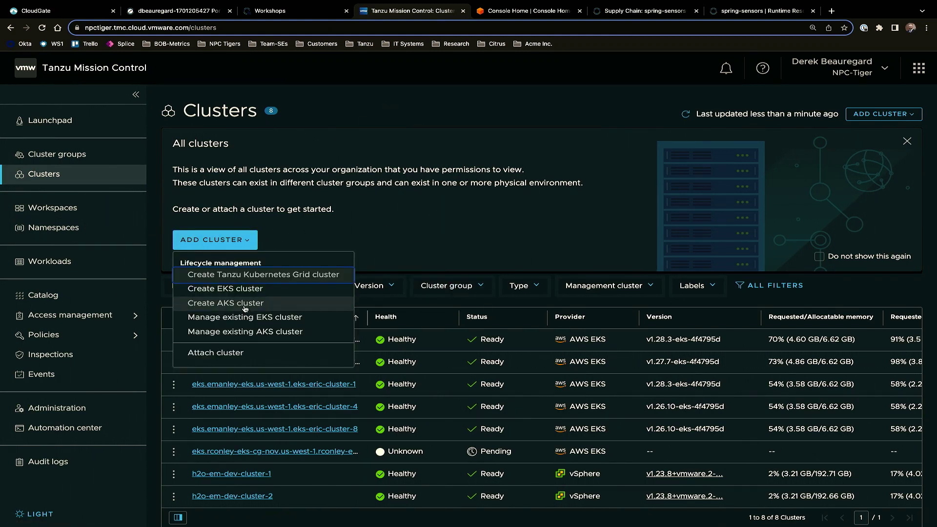
pyautogui.click(242, 289)
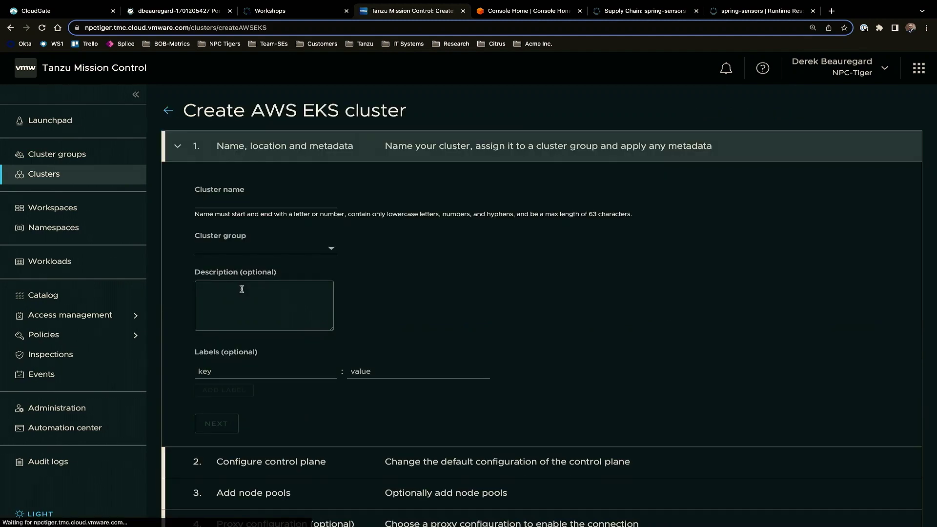
pyautogui.click(228, 200)
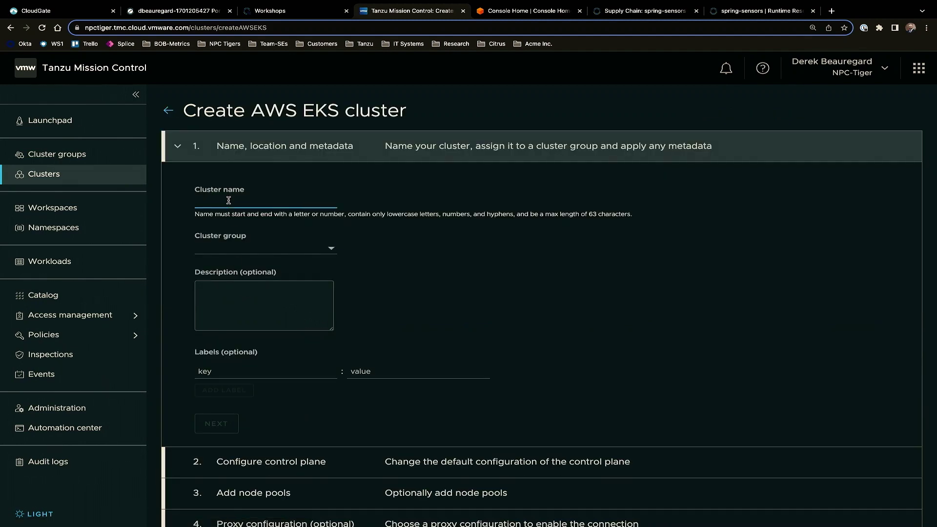
pyautogui.write('reinvent')
pyautogui.write('121')
pyautogui.click(331, 249)
pyautogui.click(282, 283)
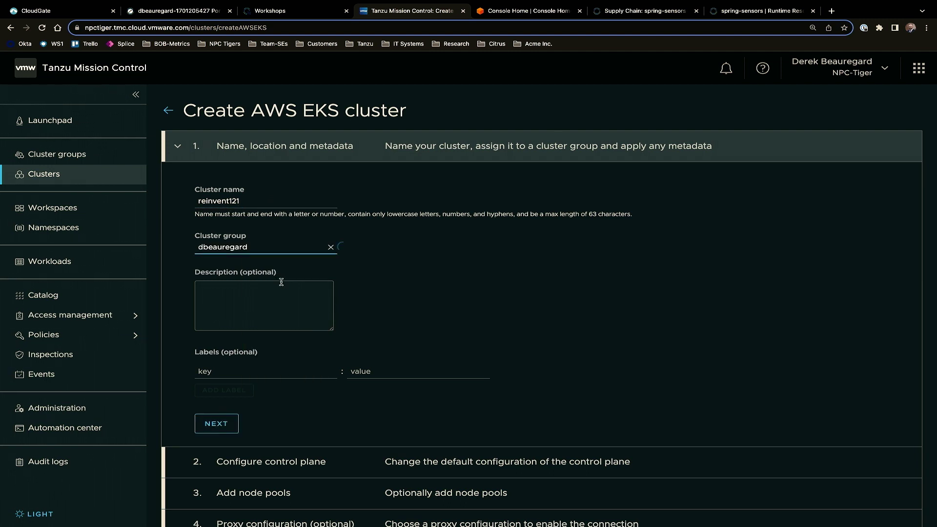
pyautogui.scroll(-2, 281, 282)
pyautogui.click(225, 360)
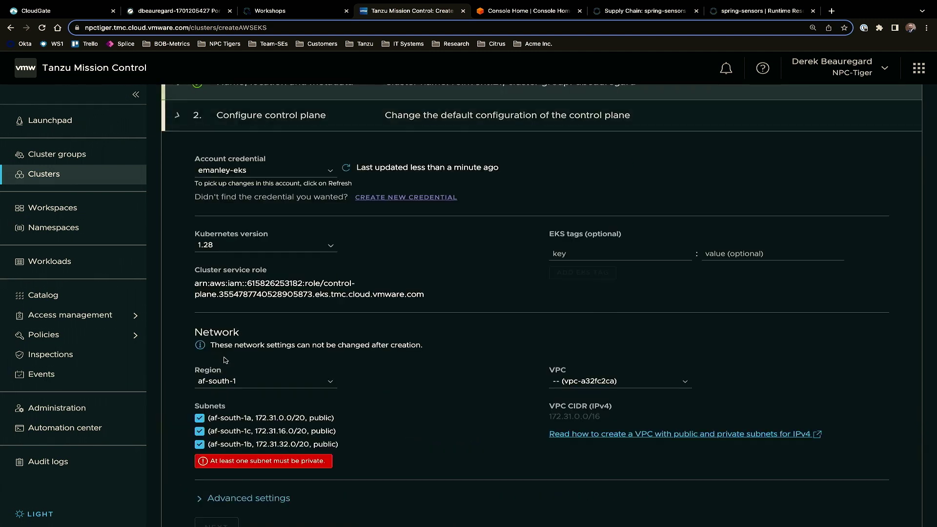
# Select the account credential matching the cluster group's owner and set the control plane's network region to us-west-2
pyautogui.click(249, 178)
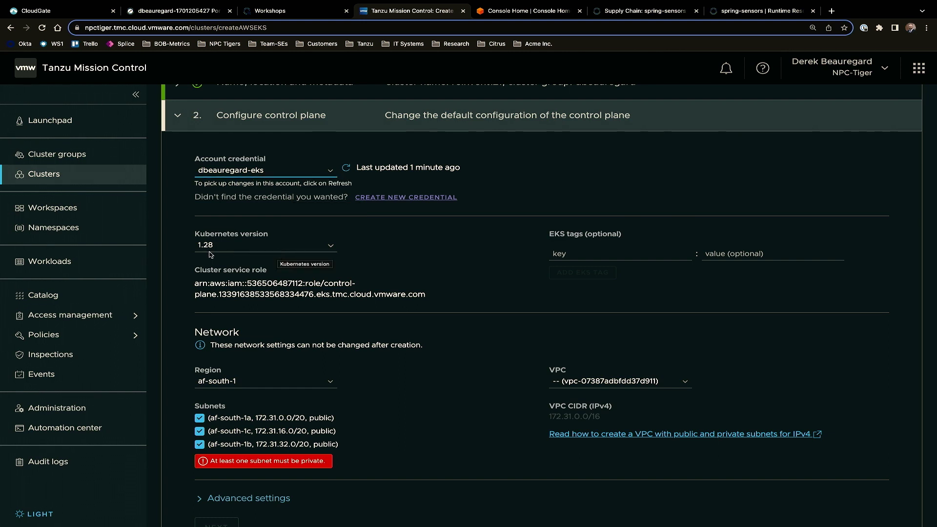
pyautogui.scroll(-2, 380, 262)
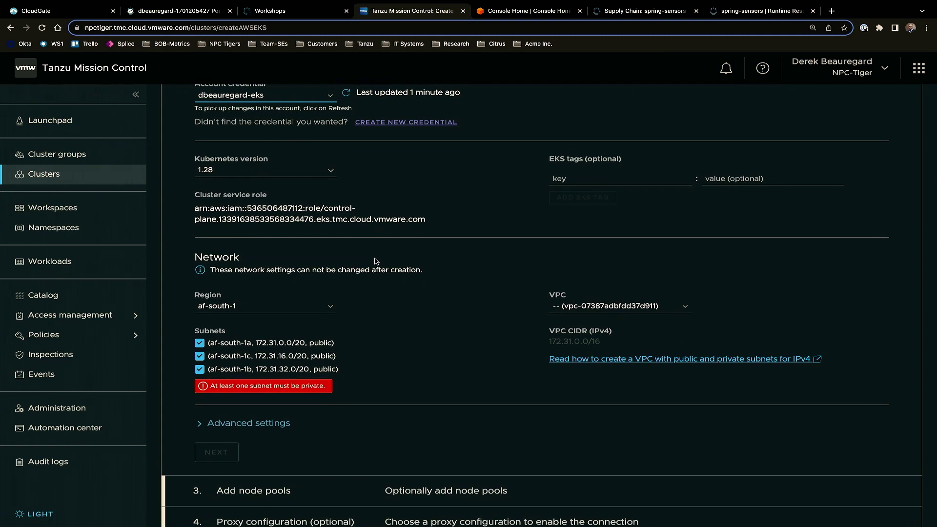
pyautogui.click(320, 308)
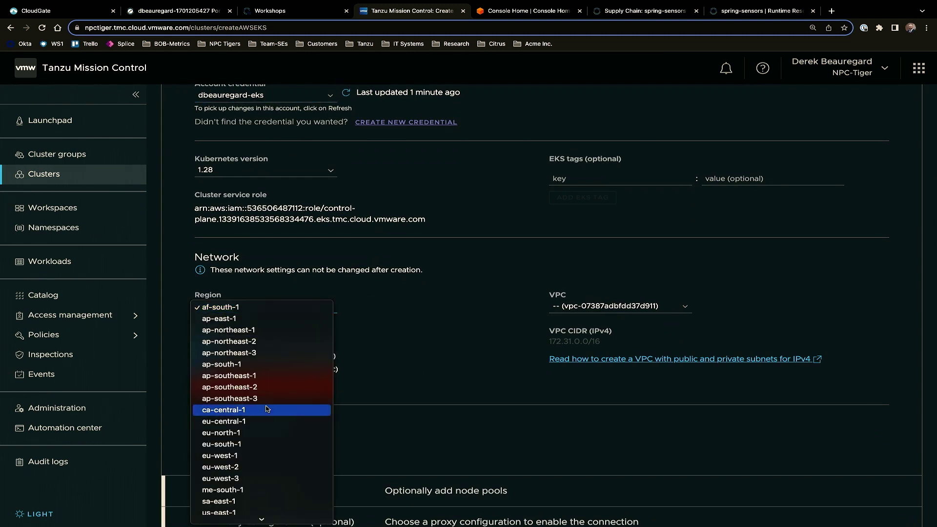
pyautogui.scroll(-1, 267, 430)
pyautogui.click(229, 512)
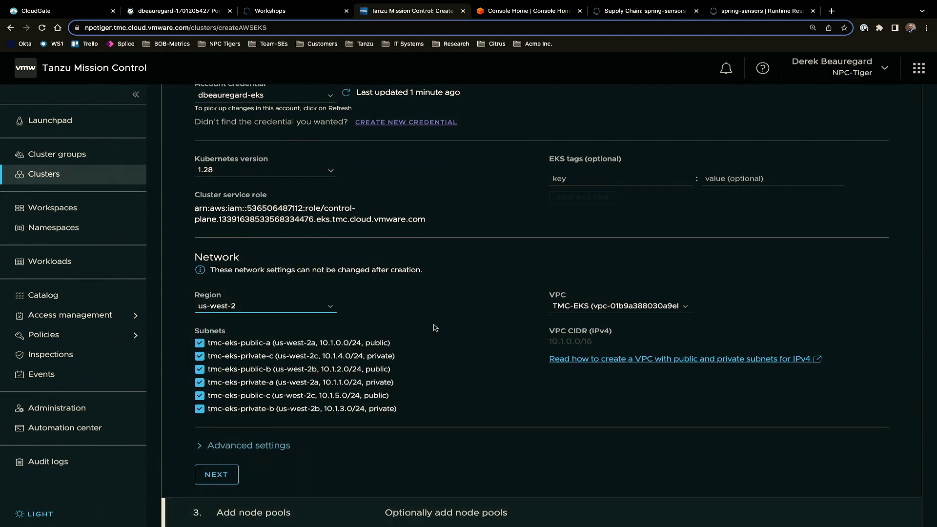
# In the control plane's advanced settings, choose security group sg-059b64cfdc32d0b71 and Public and private endpoint access, completing that section
pyautogui.scroll(-2, 288, 341)
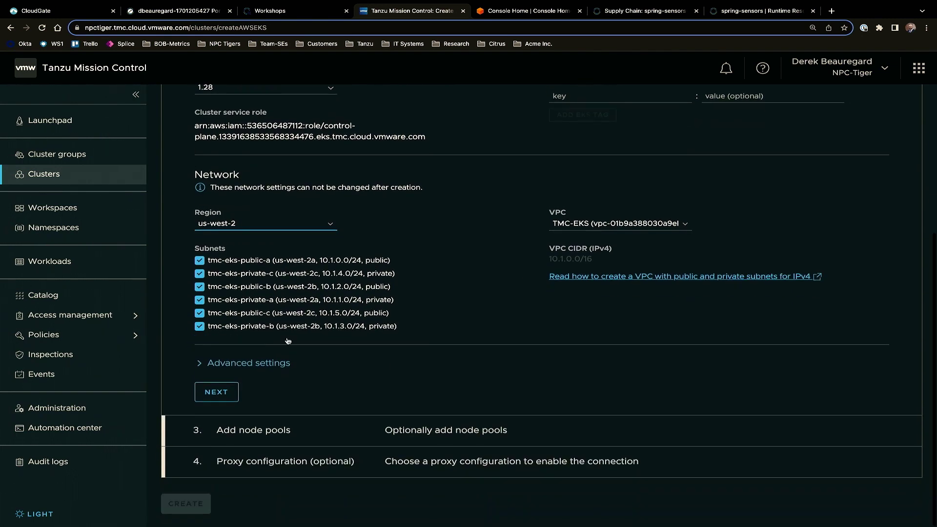
pyautogui.click(249, 363)
pyautogui.scroll(-2, 229, 337)
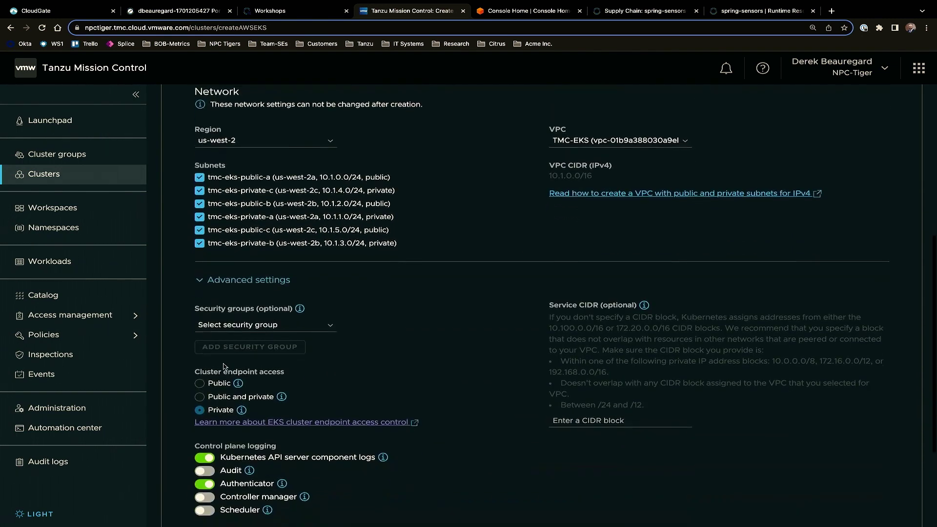
pyautogui.click(229, 323)
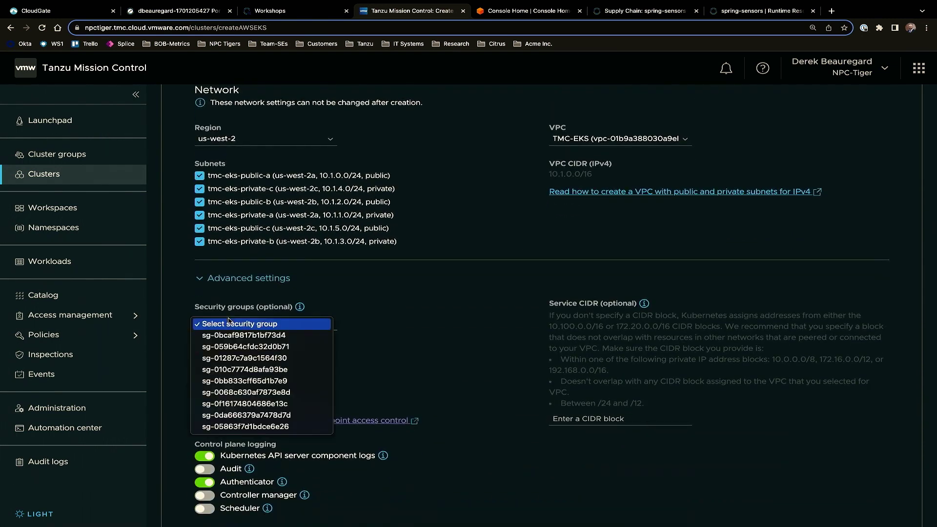
pyautogui.click(242, 346)
pyautogui.scroll(-2, 243, 350)
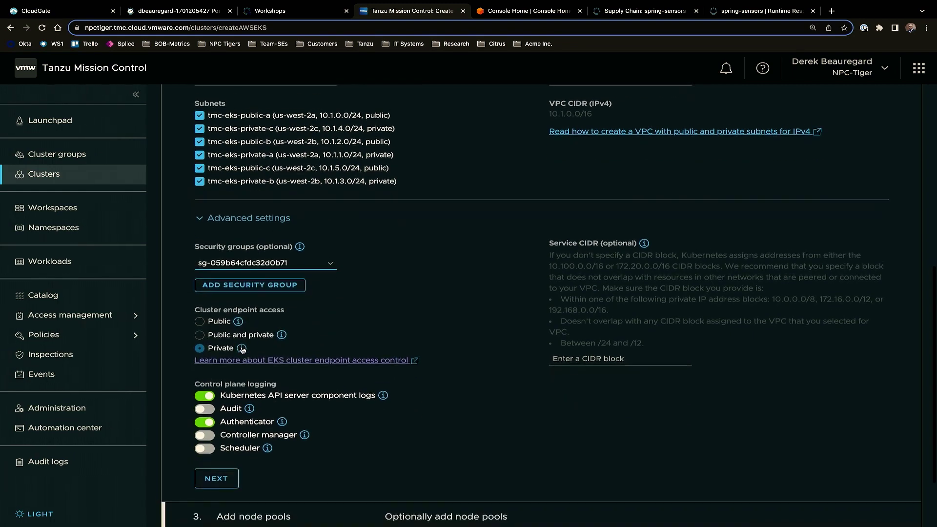
pyautogui.click(199, 326)
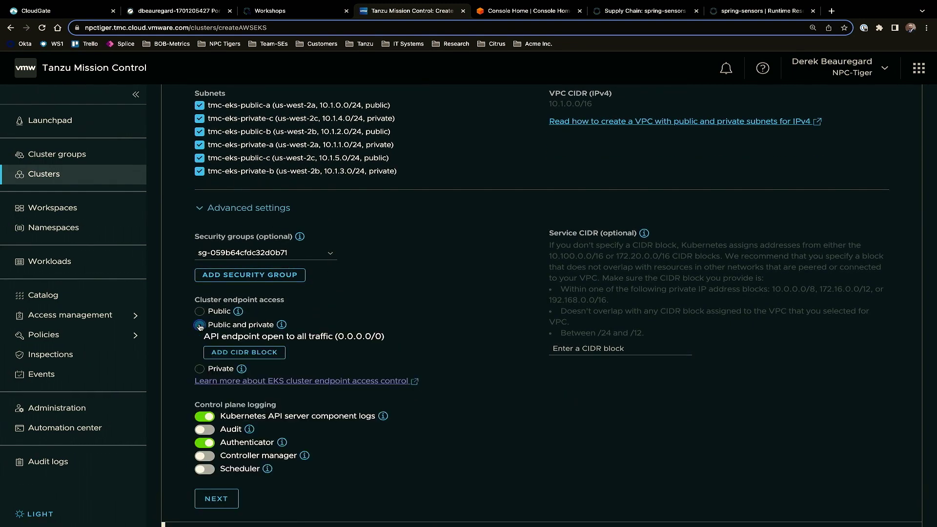
pyautogui.scroll(-3, 363, 324)
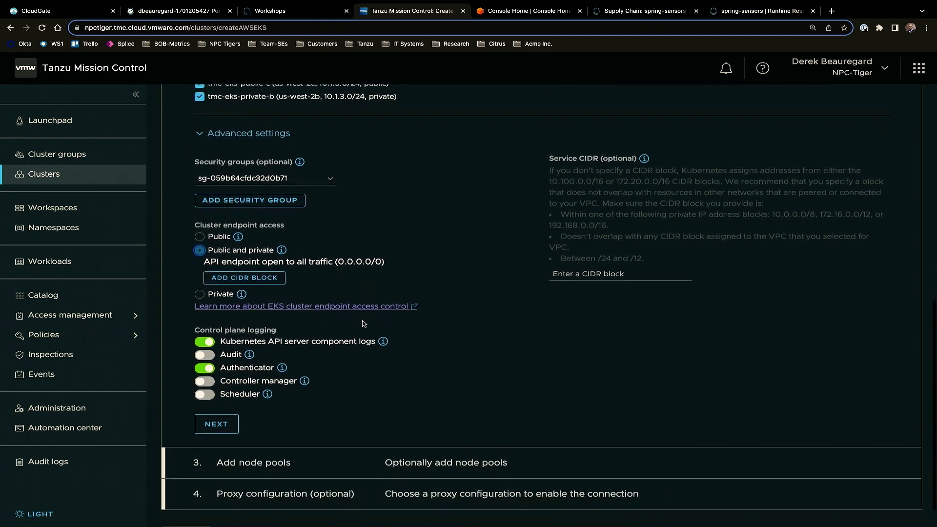
pyautogui.click(221, 394)
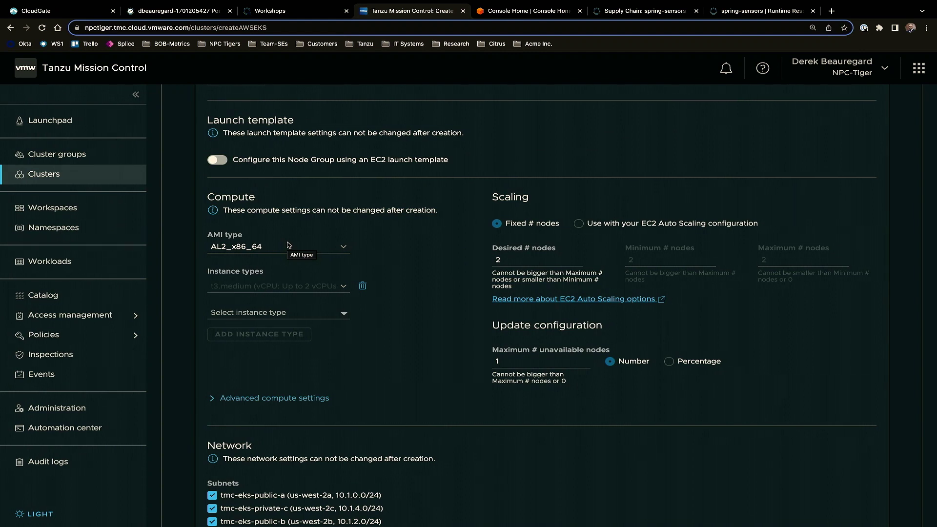
# Set the node pool's scaling to the EC2 Auto Scaling configuration with a maximum of 5 nodes
pyautogui.click(578, 226)
pyautogui.click(786, 254)
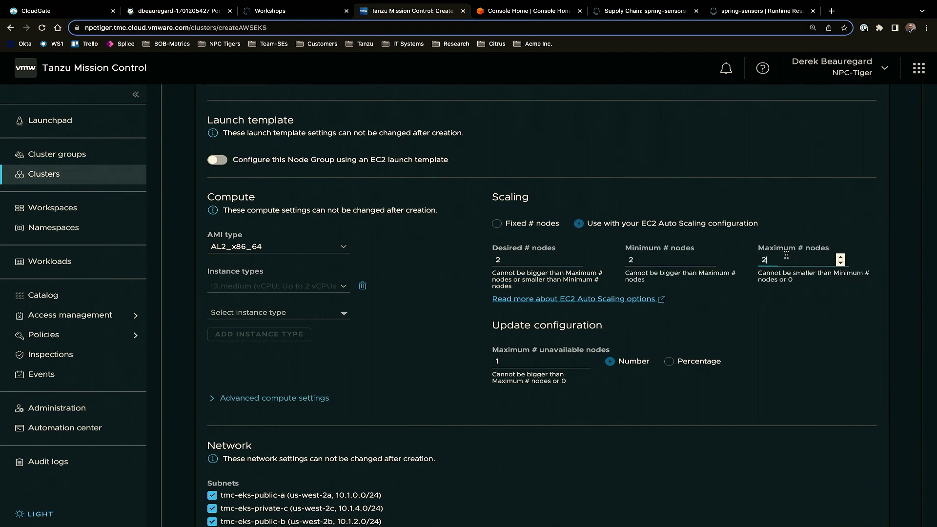
pyautogui.press('BackSpace')
pyautogui.write('5')
pyautogui.scroll(-2, 715, 407)
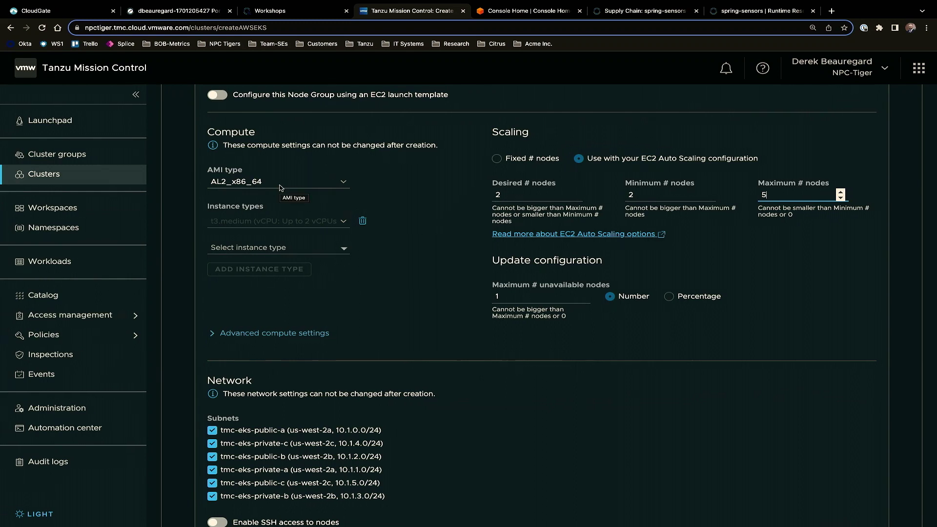
# Complete the node pool section with its default compute and network settings, and create the reinvent121 cluster without enabling a proxy
pyautogui.scroll(-4, 282, 208)
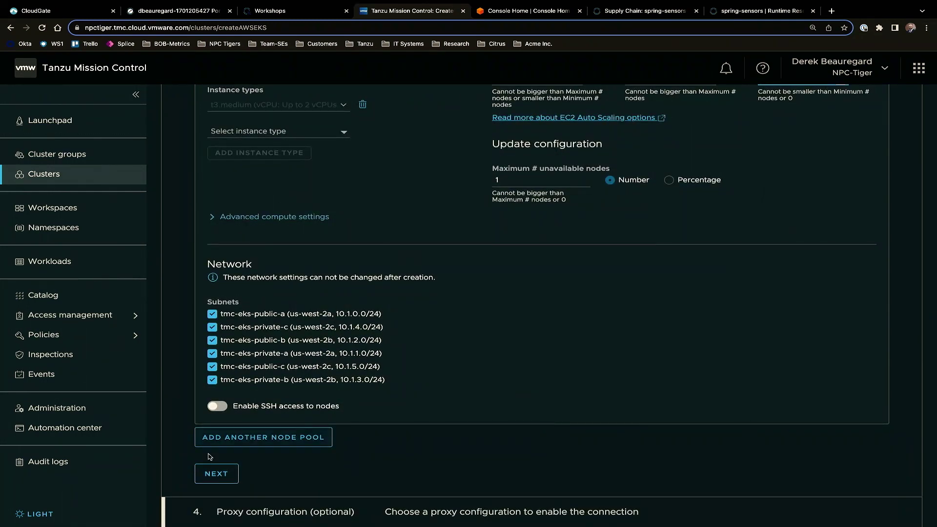
pyautogui.click(215, 475)
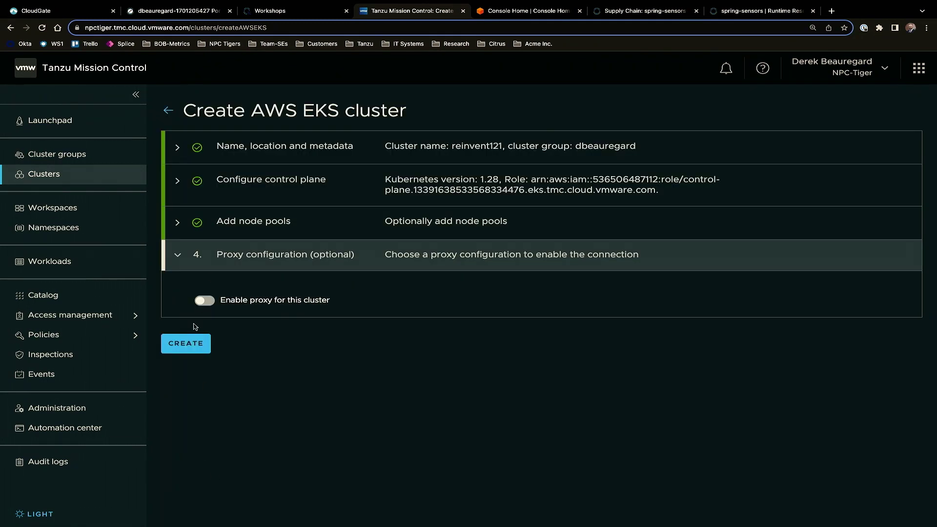
pyautogui.click(189, 345)
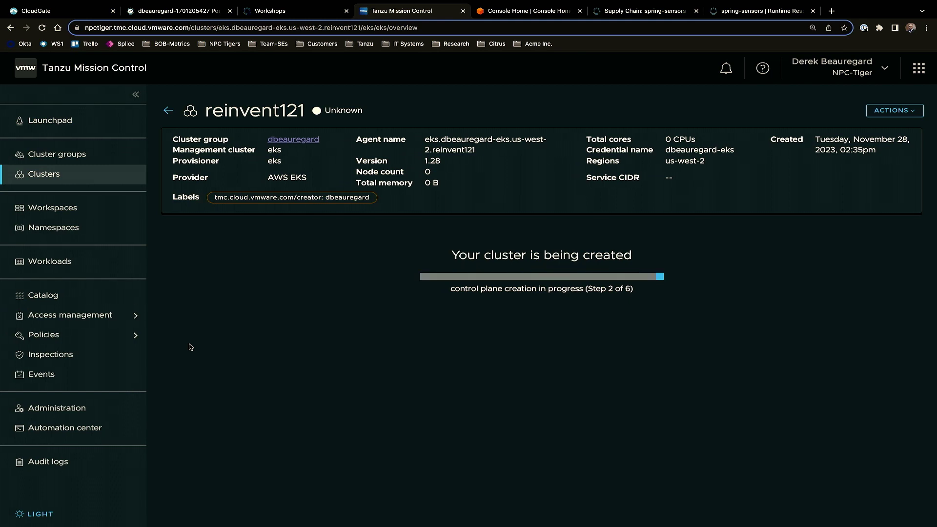
# Switch to the AWS console and check the status of reinvent121 in the Elastic Kubernetes Service cluster list
pyautogui.click(518, 11)
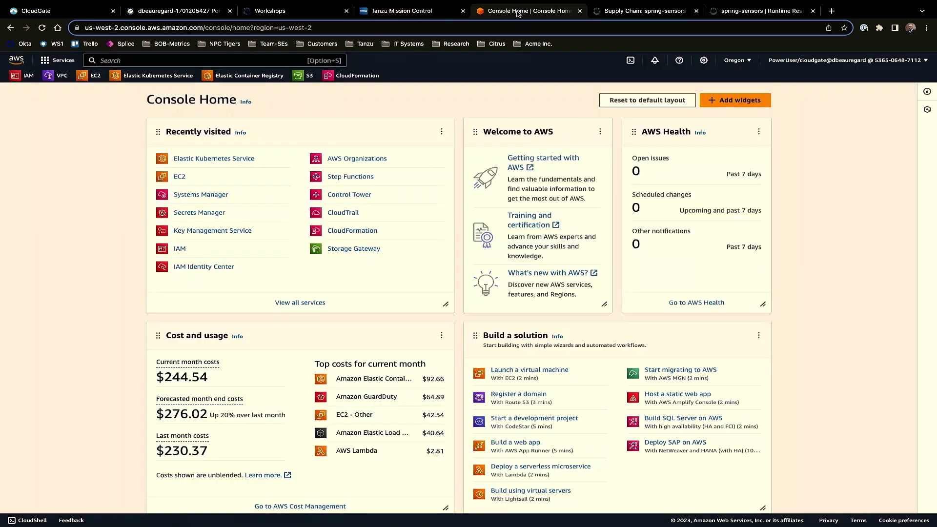
pyautogui.click(95, 77)
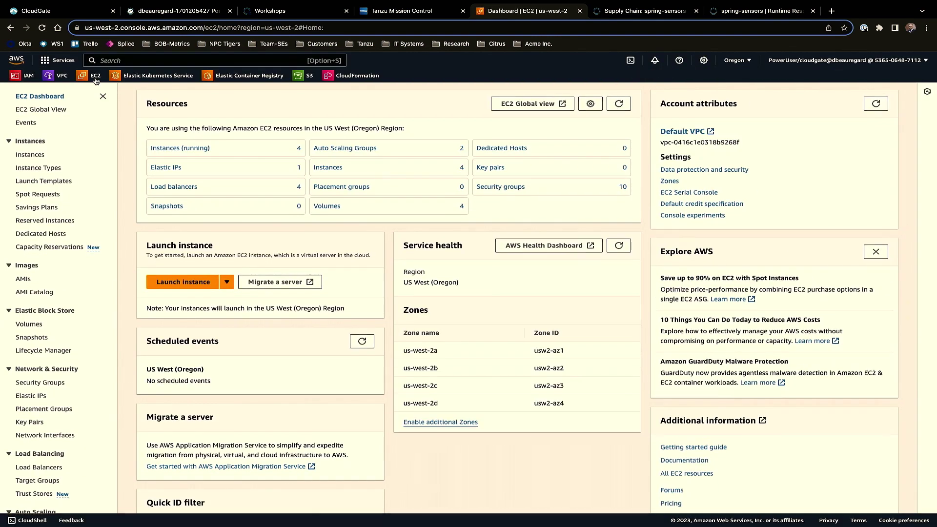
pyautogui.click(160, 77)
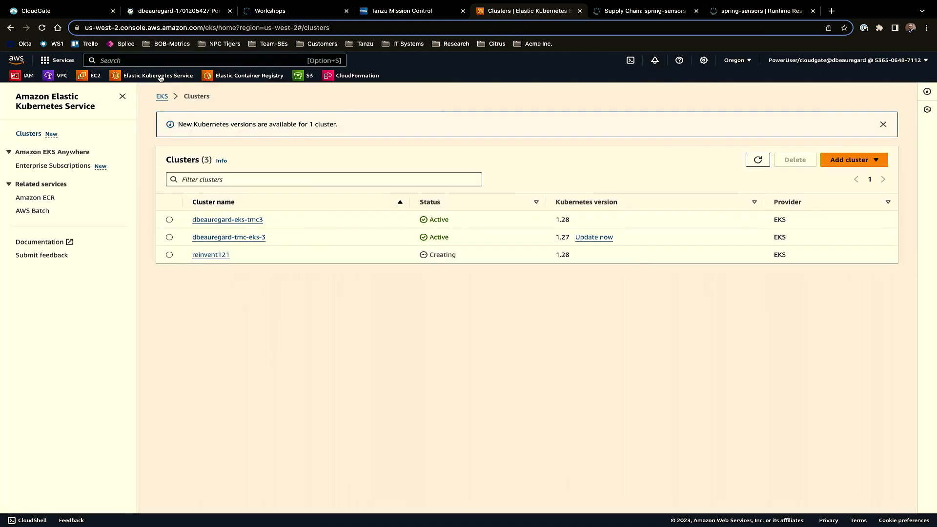
pyautogui.press('super+equal')
pyautogui.press('super+equal')
pyautogui.press('super+equal')
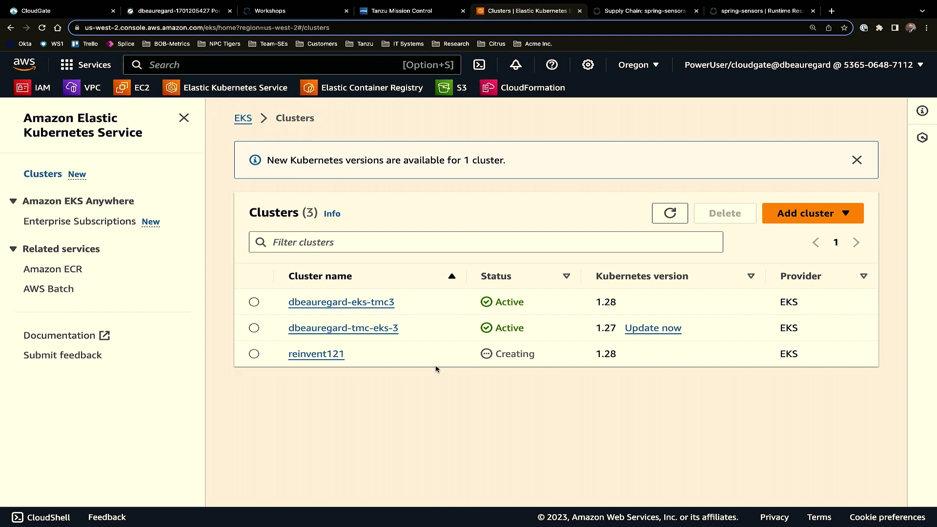
# Switch back to Tanzu Mission Control and start a new role binding in the direct access policies of reinvent121's cluster group
pyautogui.click(403, 11)
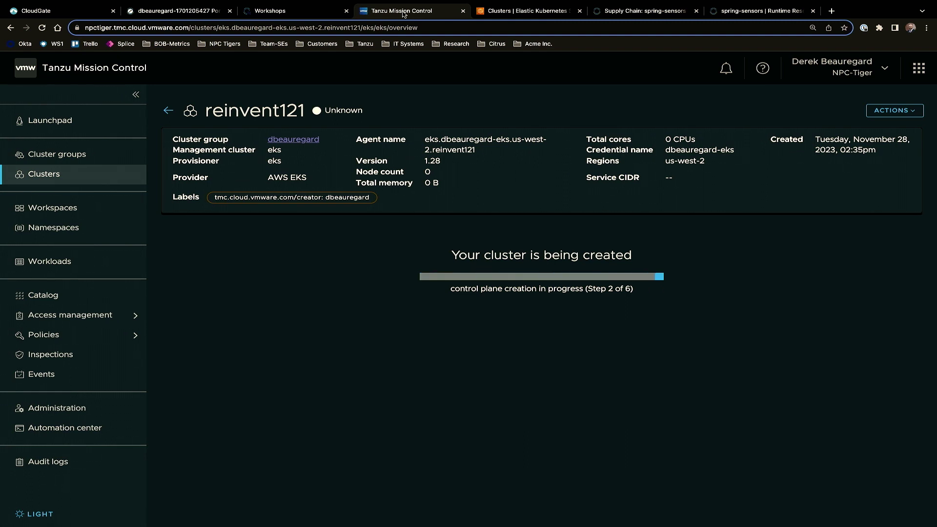
pyautogui.click(101, 316)
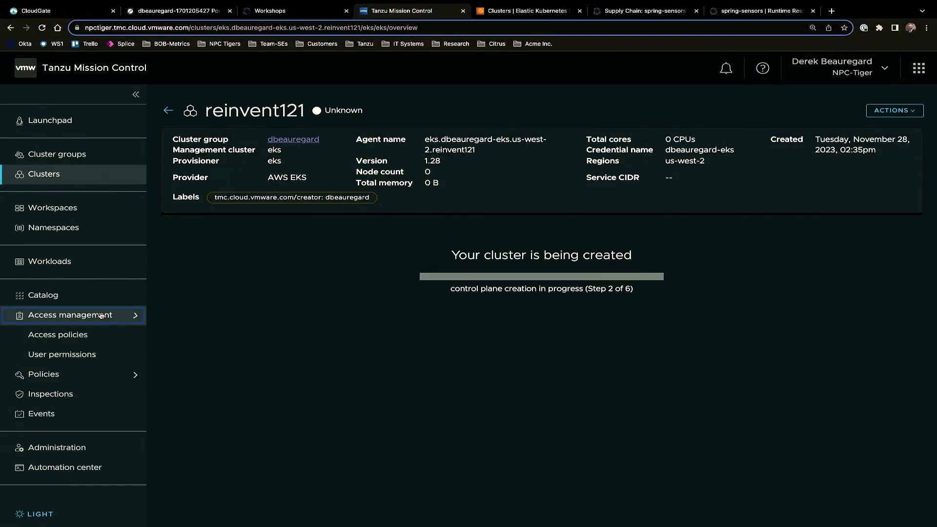
pyautogui.click(74, 337)
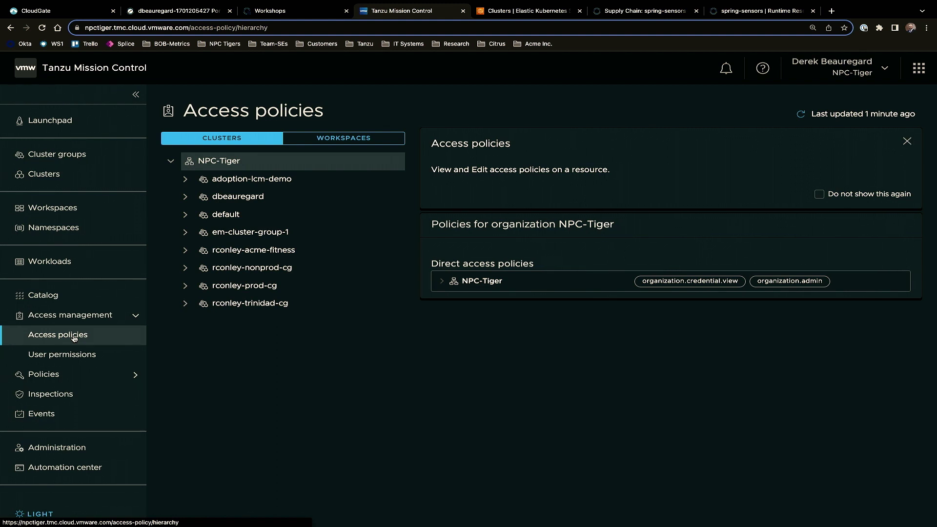
pyautogui.click(245, 204)
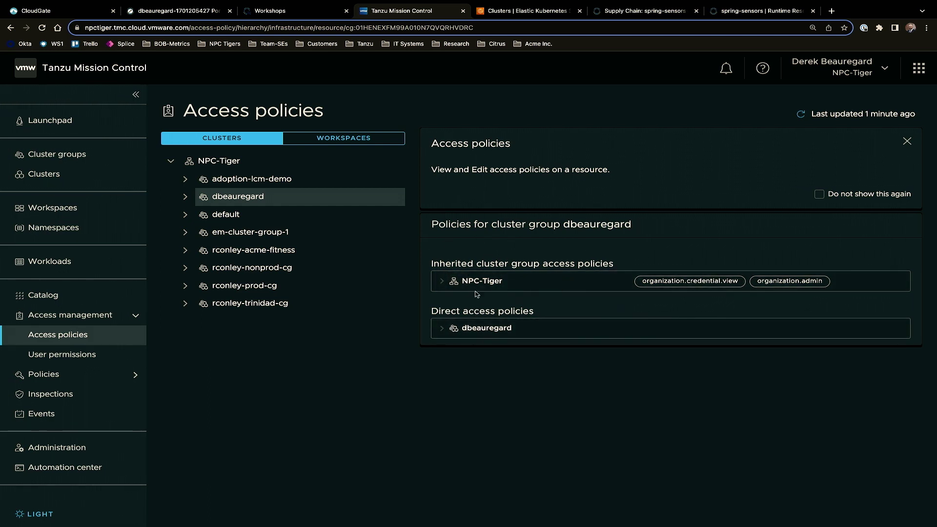
pyautogui.click(441, 332)
pyautogui.click(491, 350)
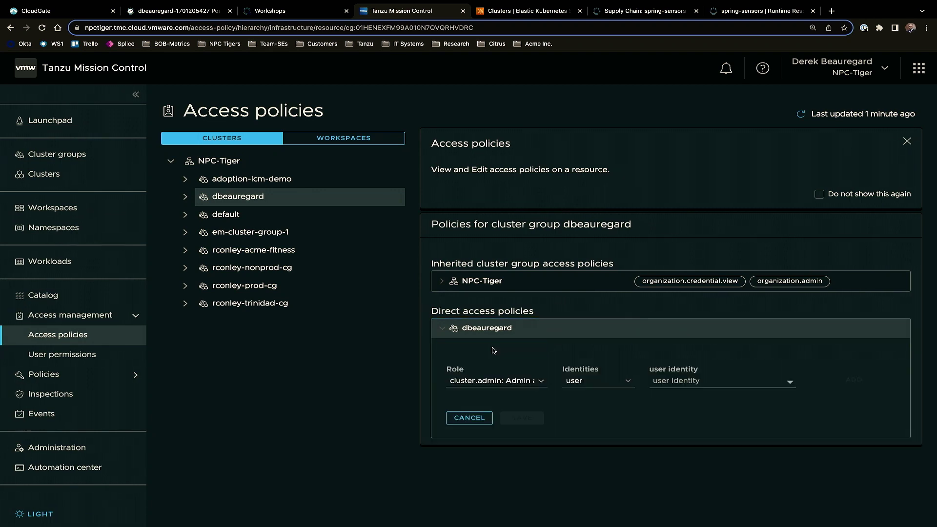
# Grant the cluster.view role to the group identity ou:dev in the direct access policy and save it
pyautogui.click(489, 383)
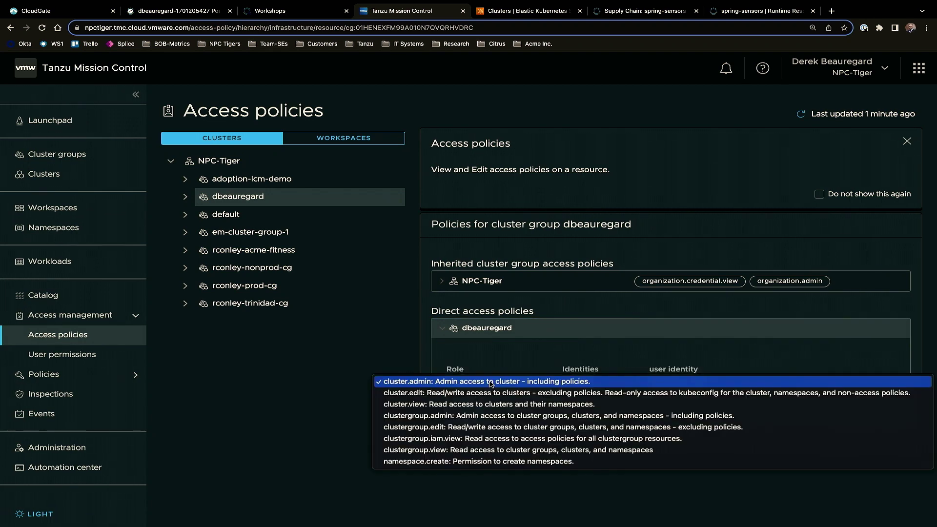
pyautogui.click(458, 407)
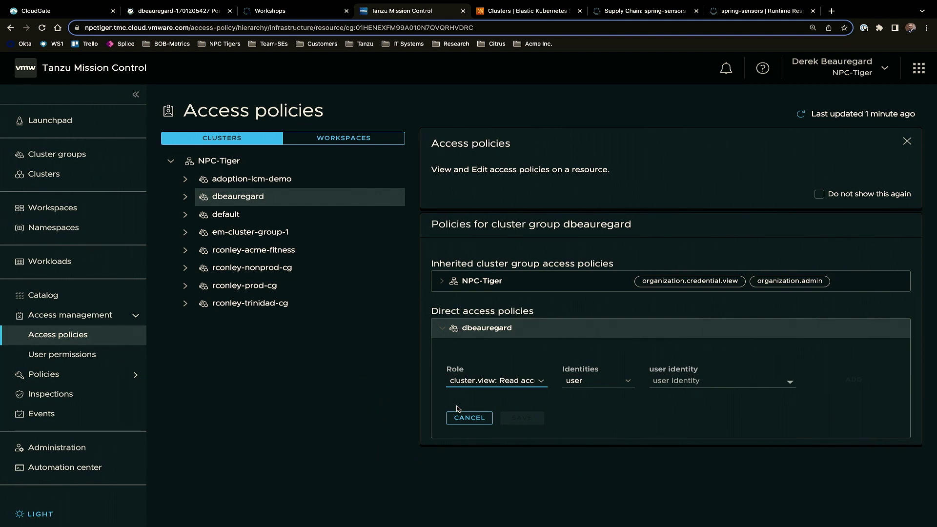
pyautogui.click(611, 381)
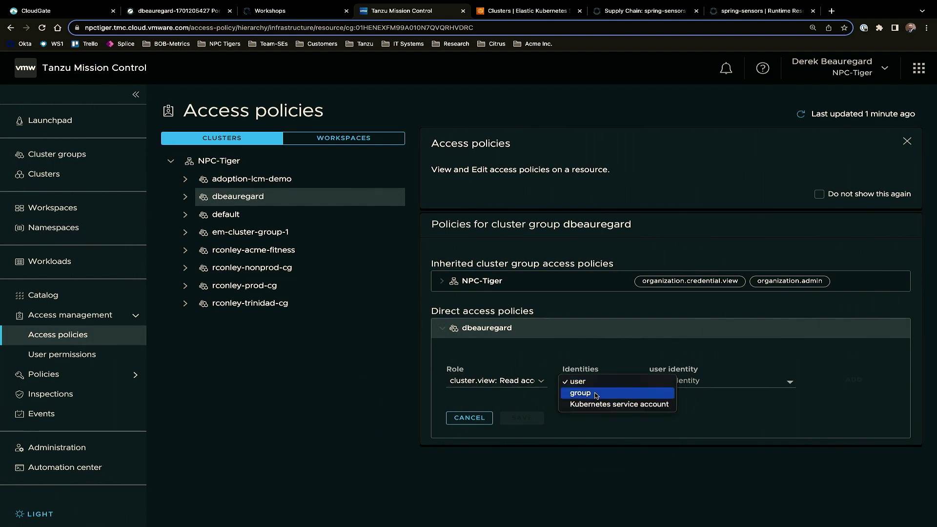
pyautogui.click(596, 395)
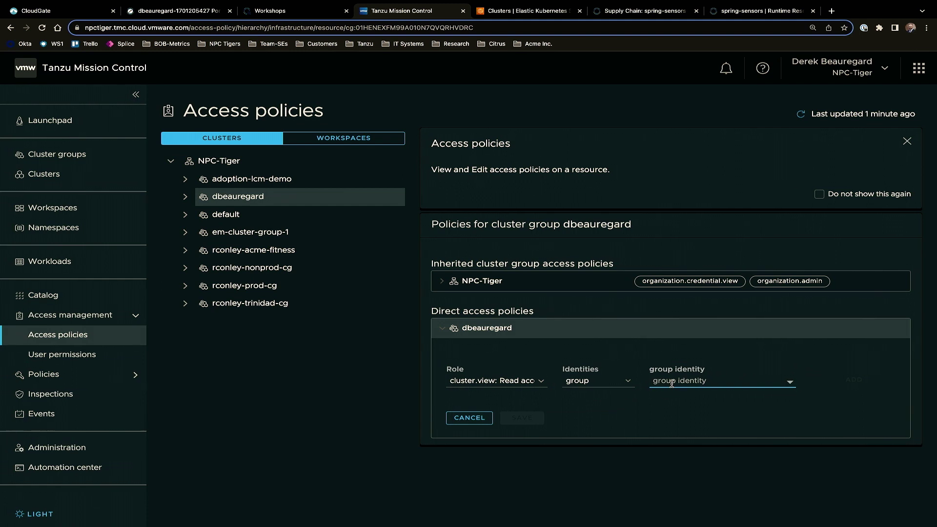
pyautogui.write('ou:dev')
pyautogui.click(851, 382)
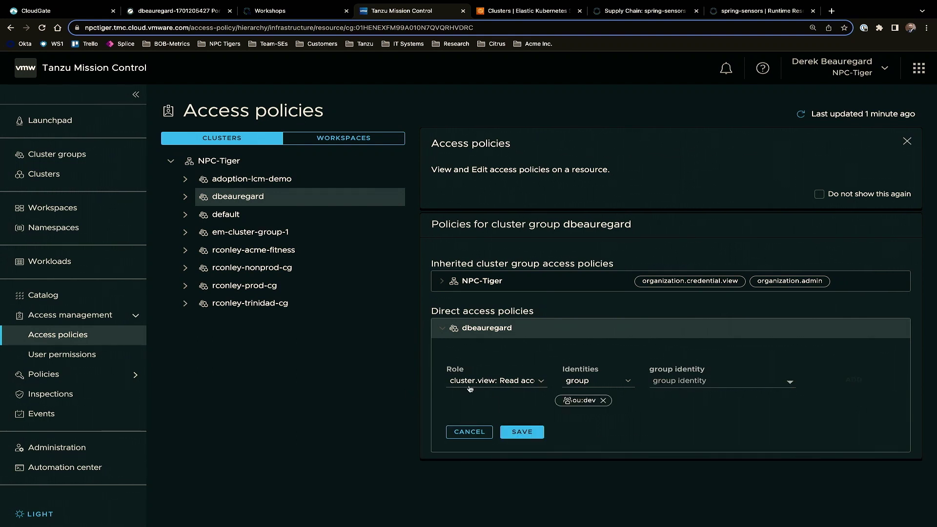
pyautogui.click(523, 434)
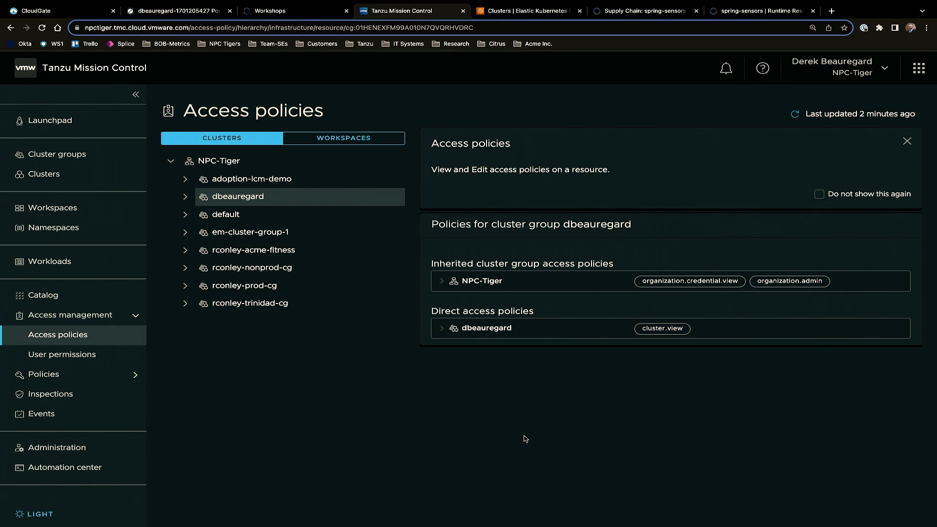
# Open the security policy assignments for the same cluster group and start creating a direct security policy
pyautogui.click(79, 379)
pyautogui.click(86, 399)
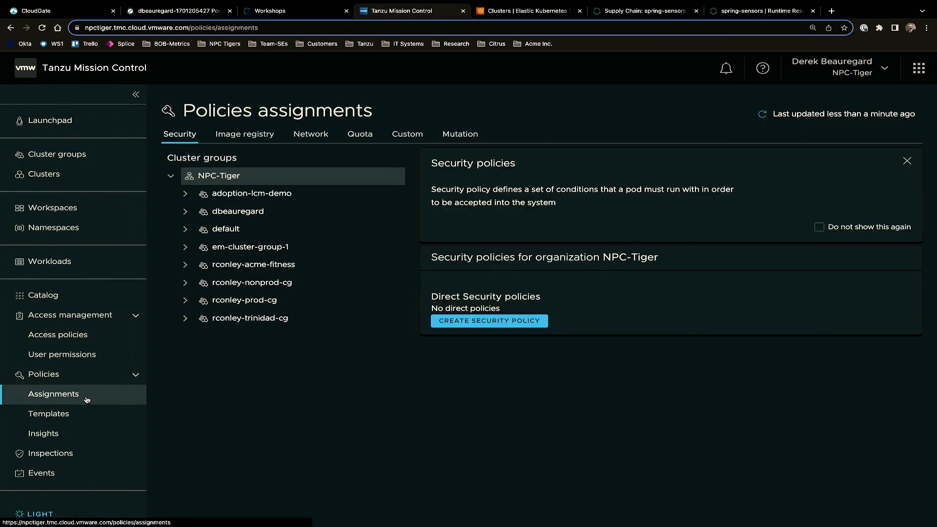
pyautogui.click(246, 218)
pyautogui.click(467, 358)
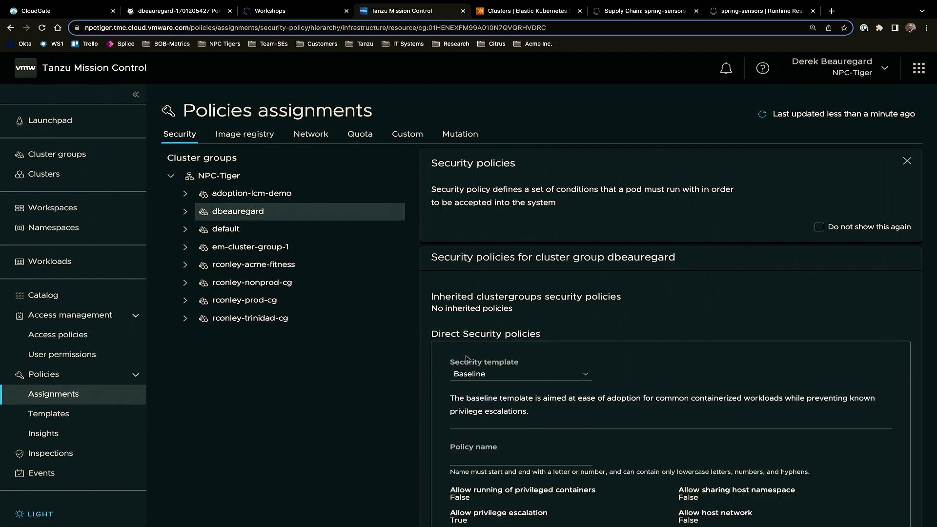
pyautogui.scroll(-2, 467, 359)
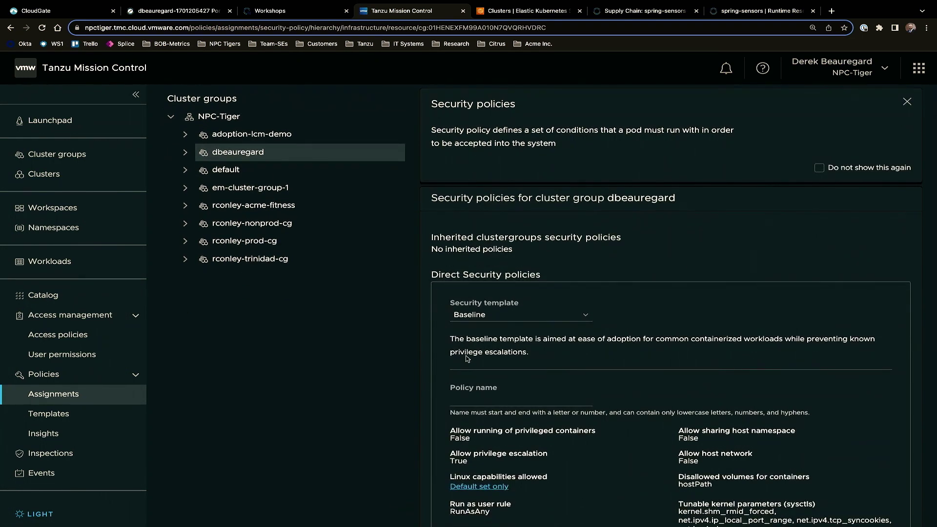
pyautogui.hotkey('ctrl', '+')
pyautogui.hotkey('ctrl', '+')
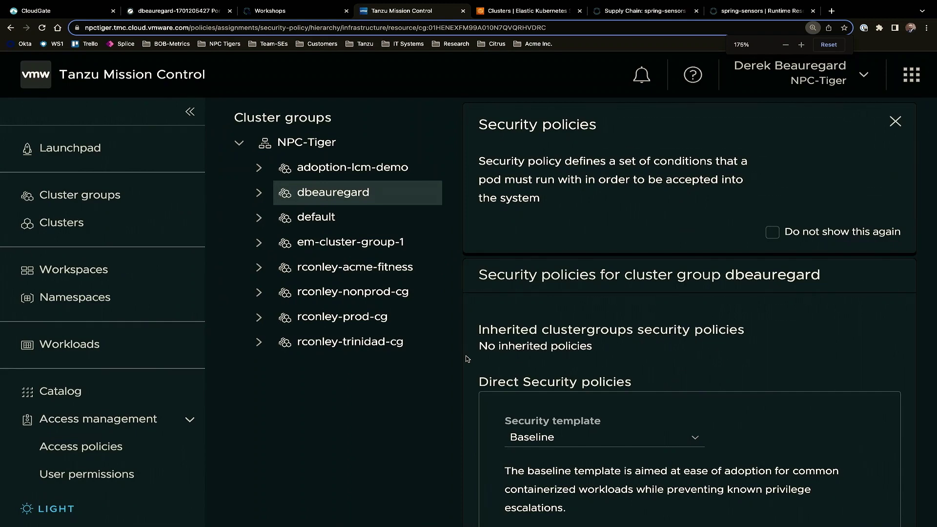
pyautogui.scroll(-5, 467, 359)
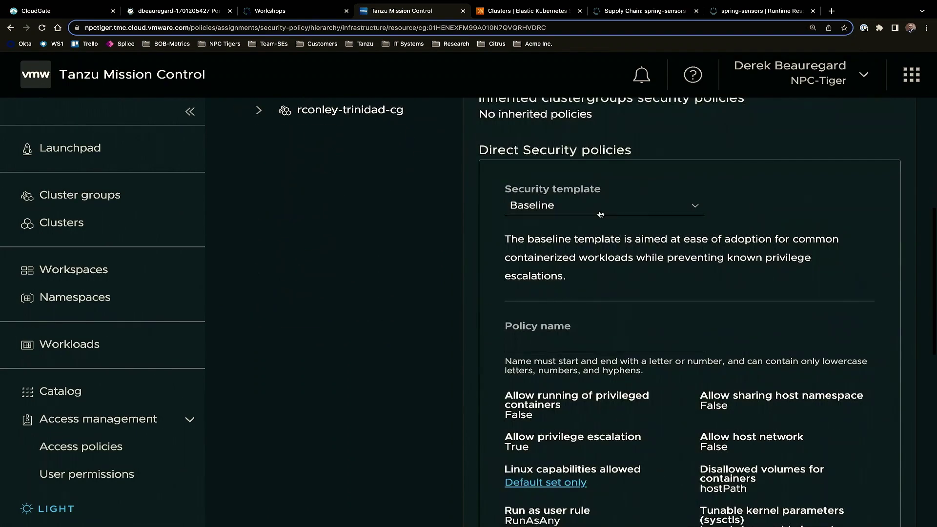
# Choose the Custom security template and examine its privilege, host port, runAsUser and volume type controls
pyautogui.click(599, 214)
pyautogui.click(579, 221)
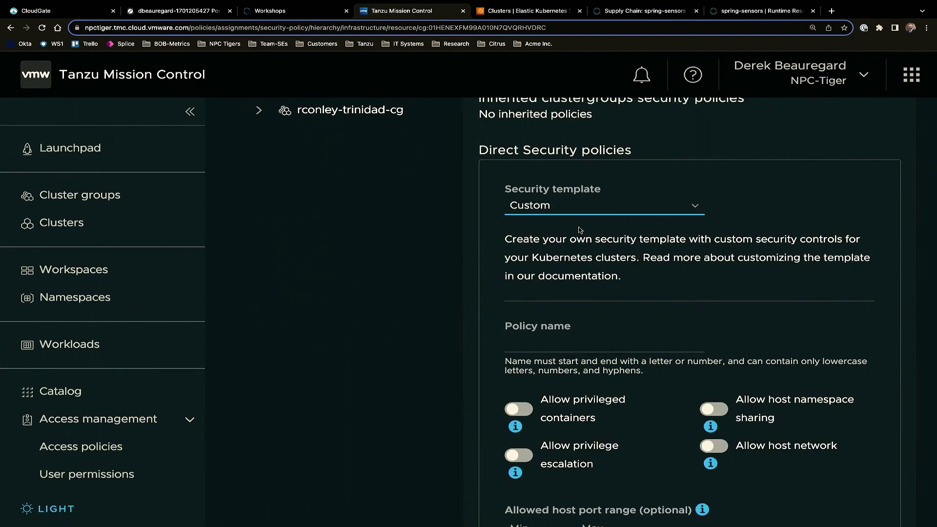
pyautogui.scroll(-3, 579, 229)
pyautogui.scroll(-1, 580, 229)
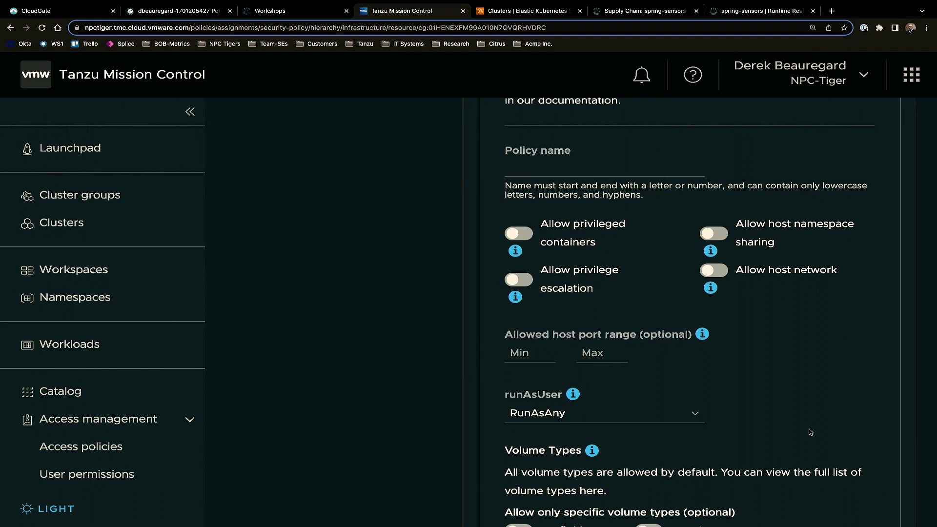
pyautogui.scroll(-3, 810, 432)
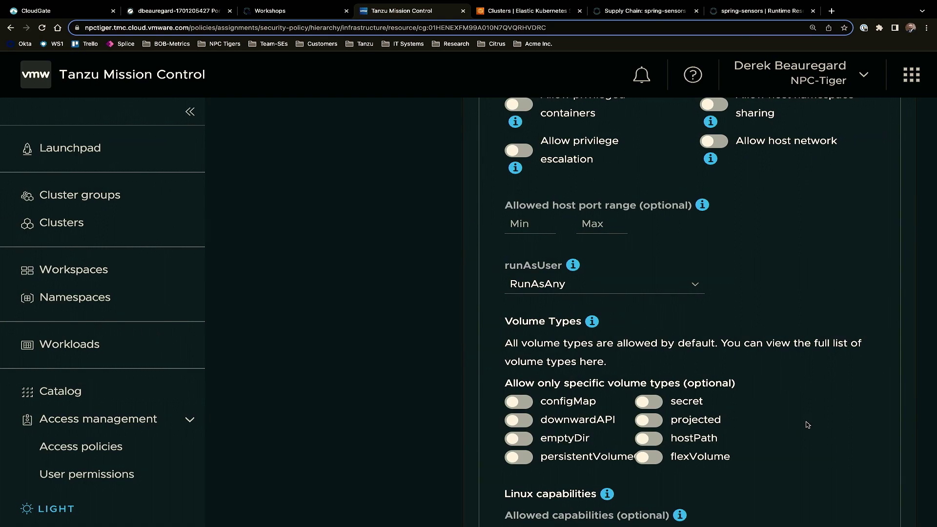
pyautogui.scroll(15, 800, 414)
pyautogui.hotkey('ctrl', '-')
pyautogui.hotkey('ctrl', '-')
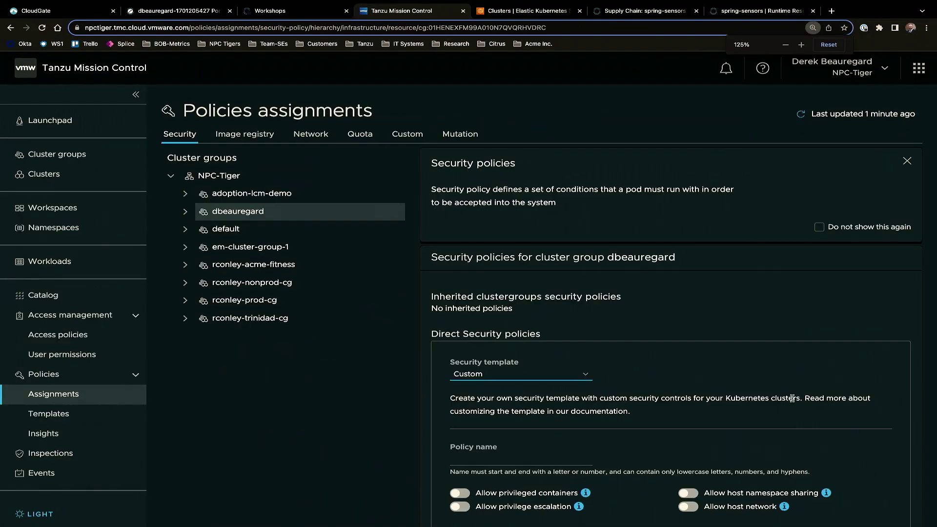
# Examine the security policies of the second cluster in the group, plus the image registry, network and quota policy assignments
pyautogui.click(185, 212)
pyautogui.click(256, 248)
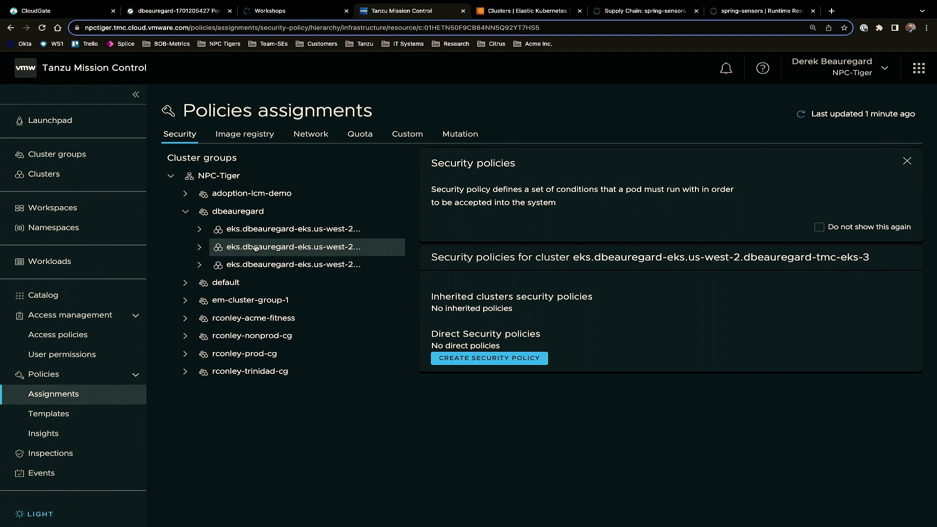
pyautogui.click(242, 135)
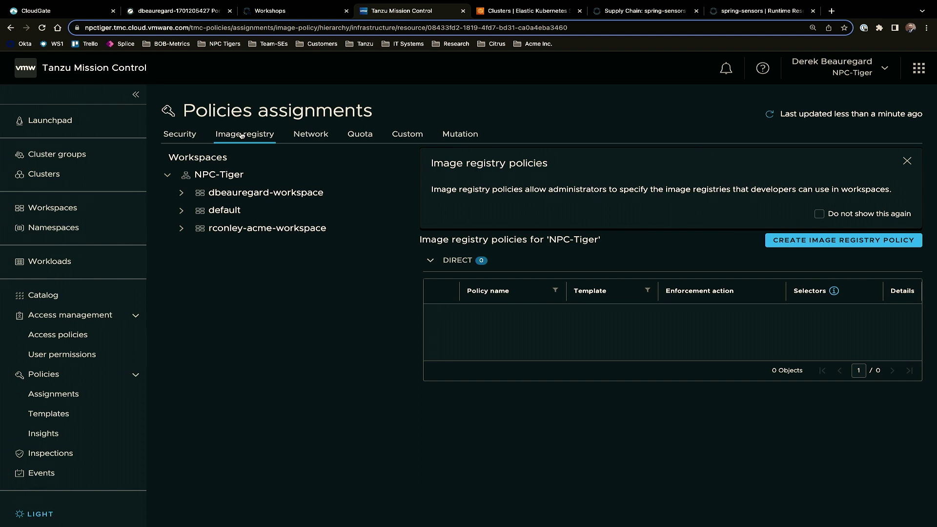
pyautogui.click(311, 136)
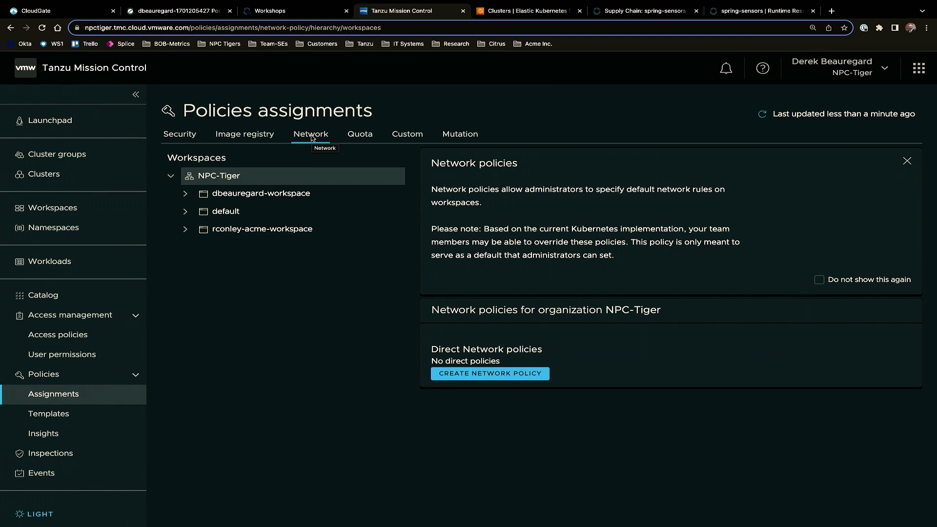
pyautogui.click(371, 138)
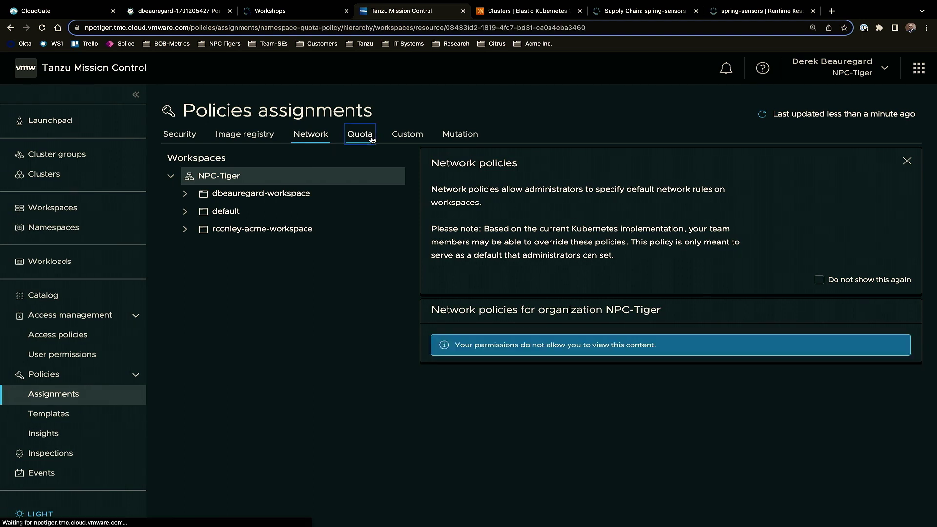